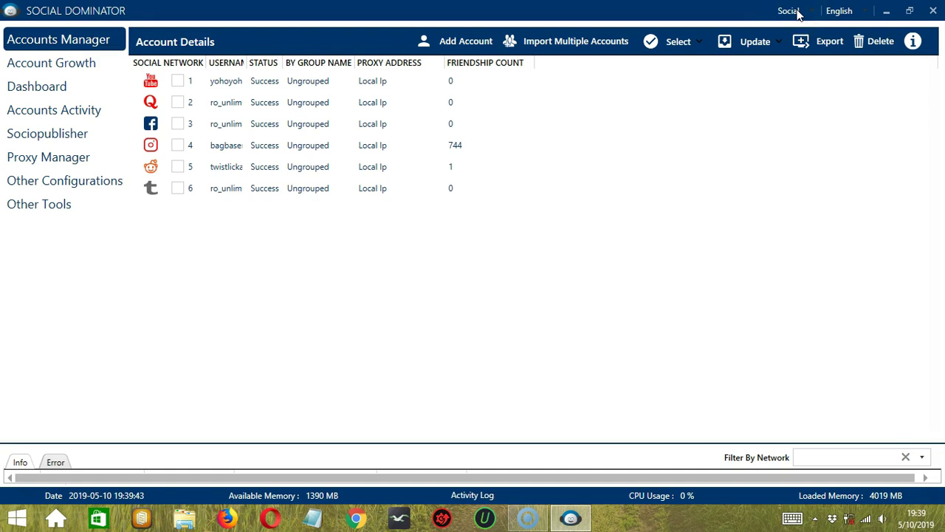
Step: Leave the Accounts Manager and go to Sociopublisher to create a new campaign
{"action": "left_click", "coordinate": [74, 140]}
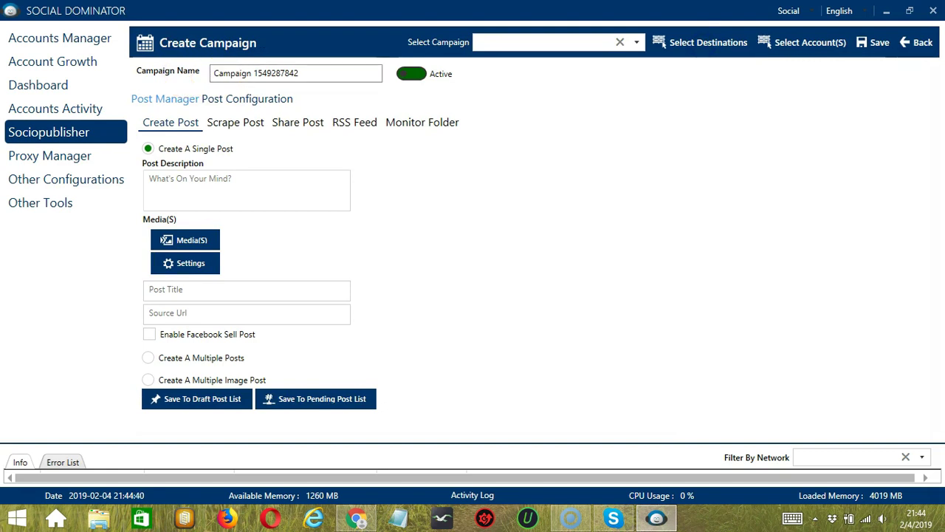
Step: Write a post with the description 'Happy' and attach youtube.png as its image
{"action": "left_click", "coordinate": [225, 74]}
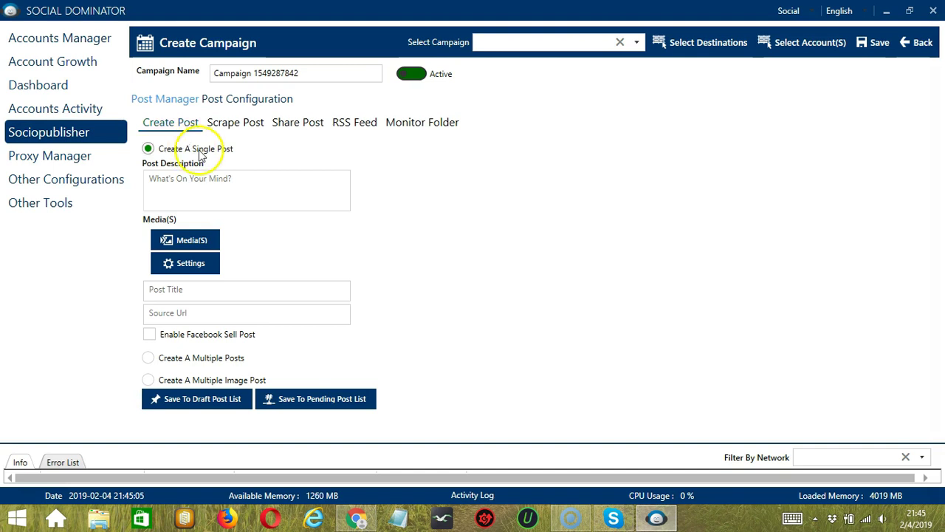
{"action": "left_click", "coordinate": [217, 180]}
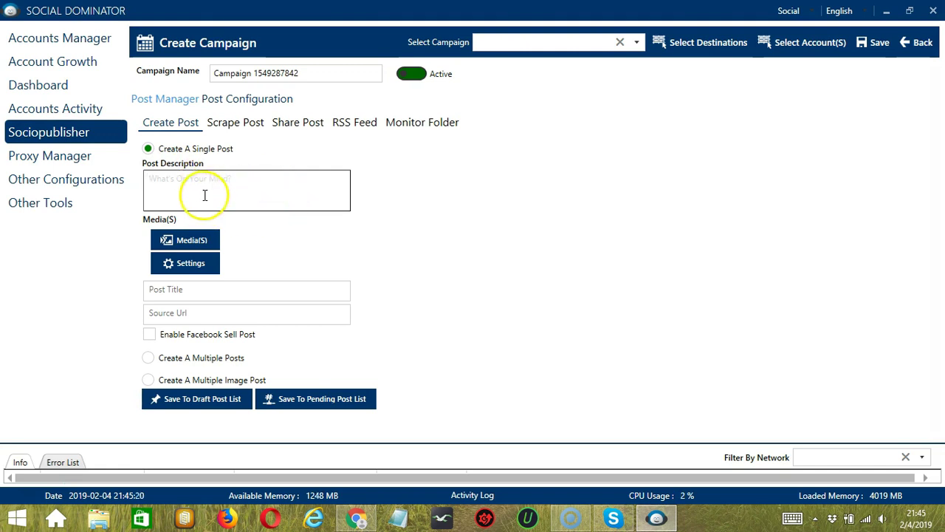
{"action": "type", "text": "Happy"}
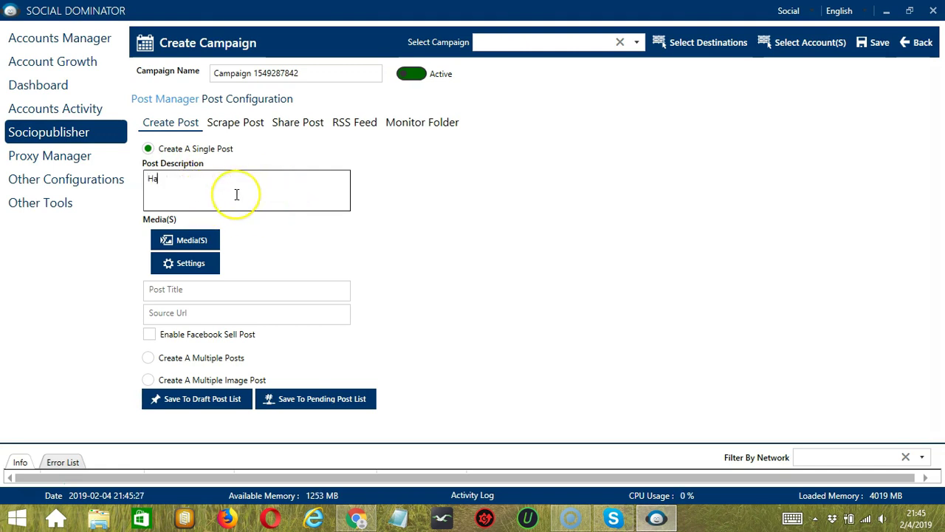
{"action": "left_click", "coordinate": [206, 240]}
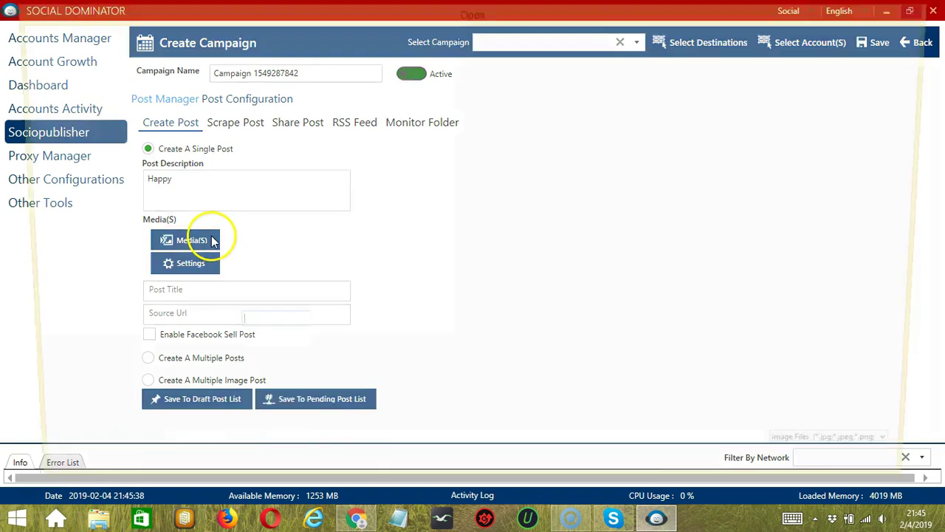
{"action": "scroll", "coordinate": [240, 316], "scroll_direction": "down", "scroll_amount": 4}
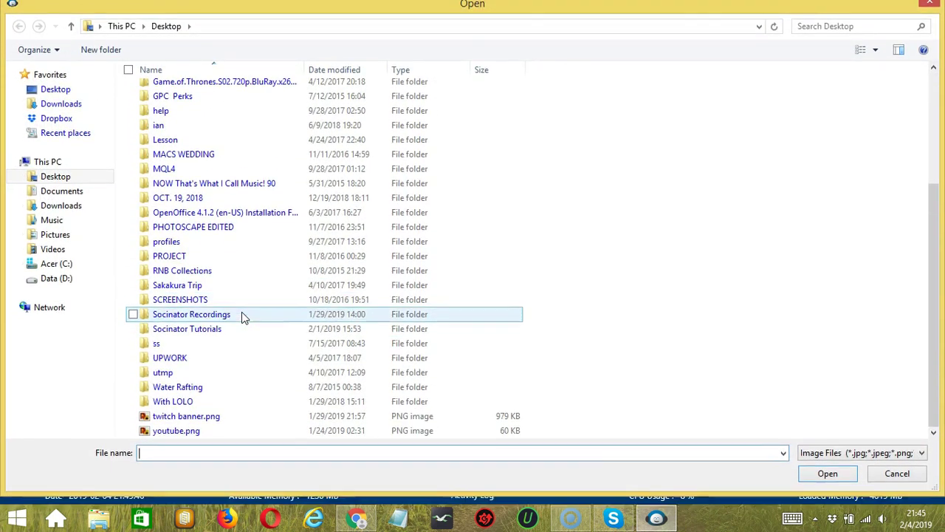
{"action": "left_click", "coordinate": [194, 438]}
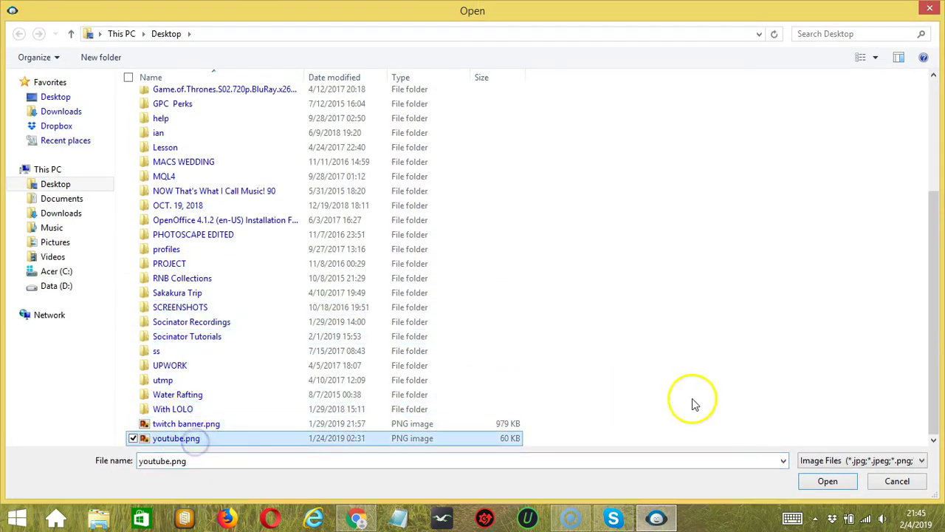
{"action": "left_click", "coordinate": [820, 478]}
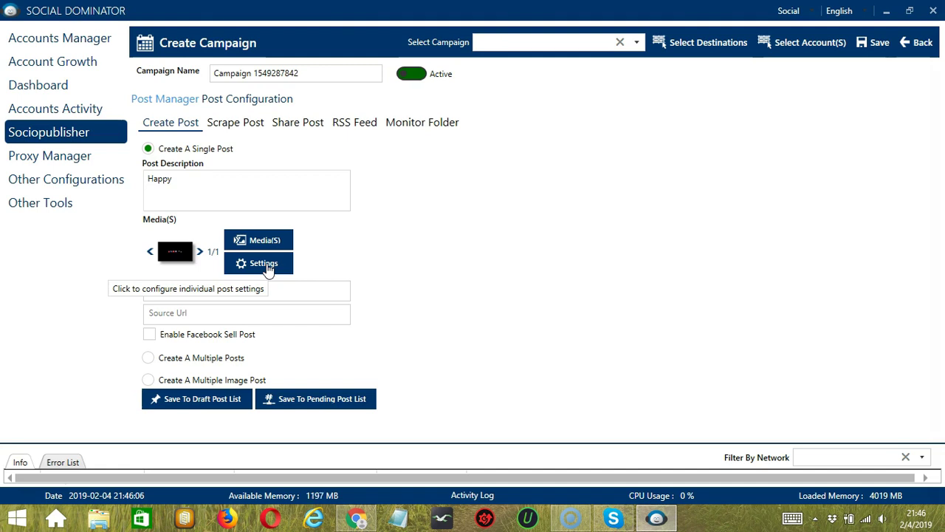
Step: Enable Is NSFW, Is Original Content, Is Spoiler and Disable Sending Replies in Reddit settings, then save
{"action": "left_click", "coordinate": [265, 265]}
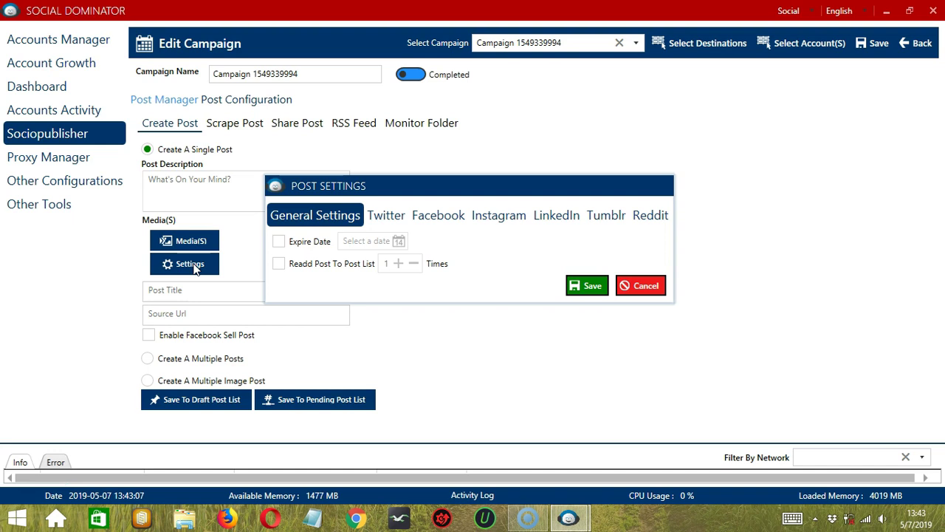
{"action": "left_click", "coordinate": [640, 220]}
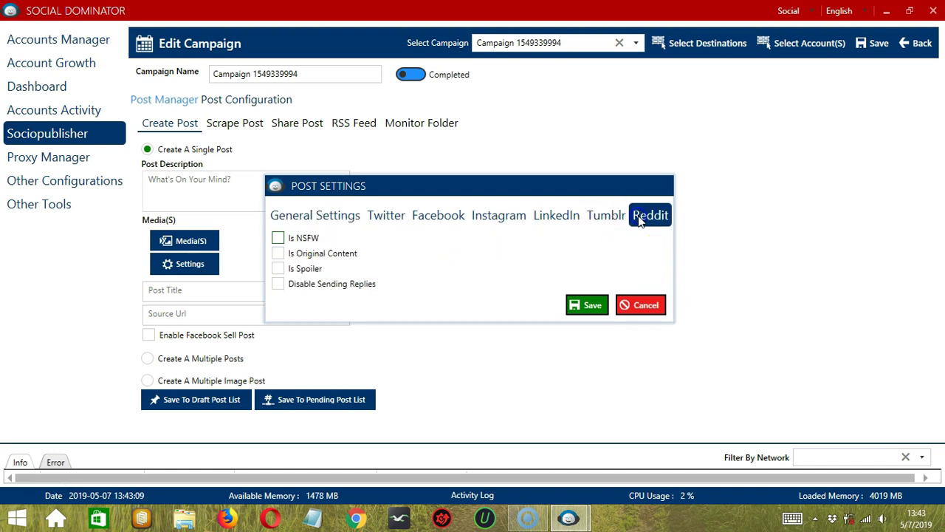
{"action": "left_click", "coordinate": [278, 239]}
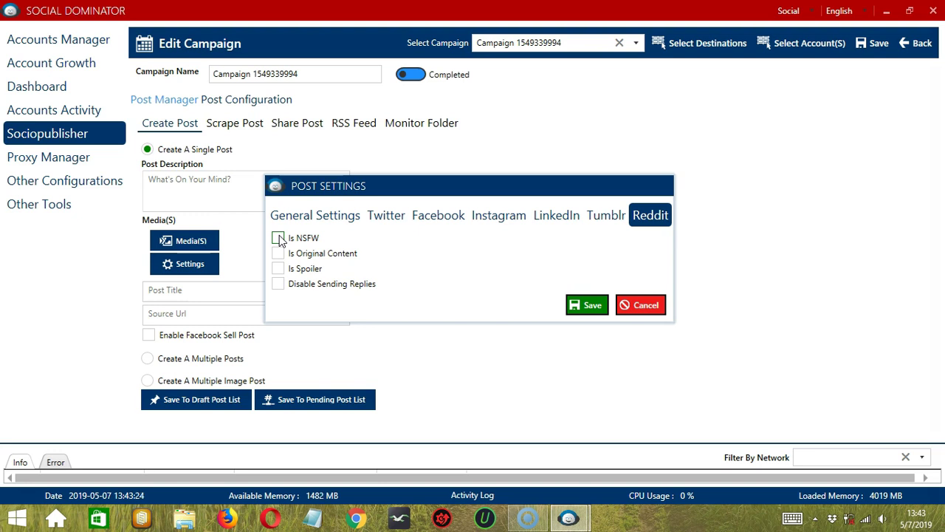
{"action": "left_click", "coordinate": [278, 238]}
{"action": "left_click", "coordinate": [278, 253]}
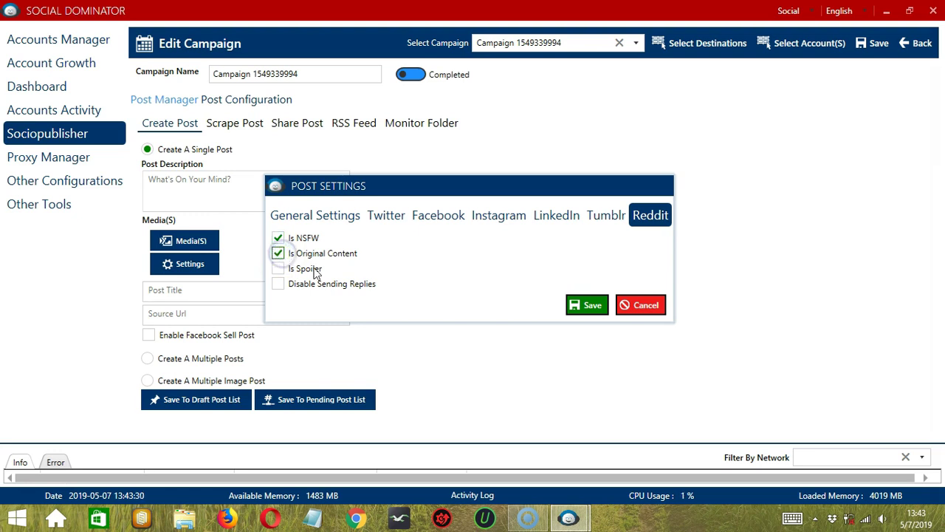
{"action": "left_click", "coordinate": [279, 269]}
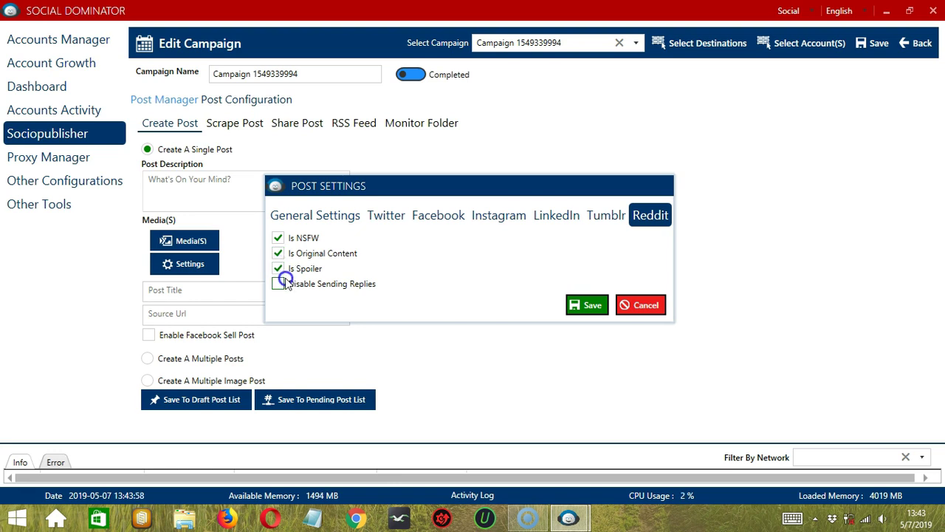
{"action": "left_click", "coordinate": [279, 287]}
{"action": "left_click", "coordinate": [412, 294]}
{"action": "left_click", "coordinate": [430, 295]}
{"action": "left_click", "coordinate": [583, 308]}
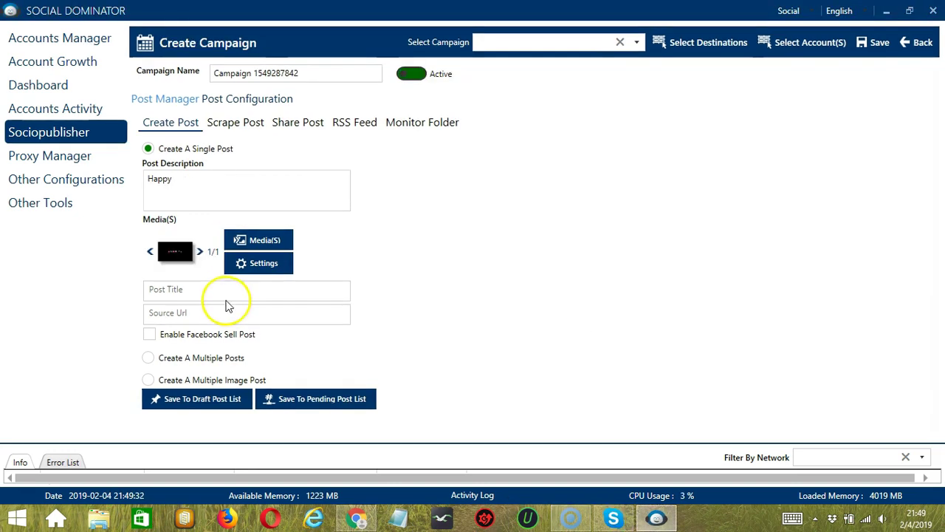
{"action": "left_click", "coordinate": [226, 292]}
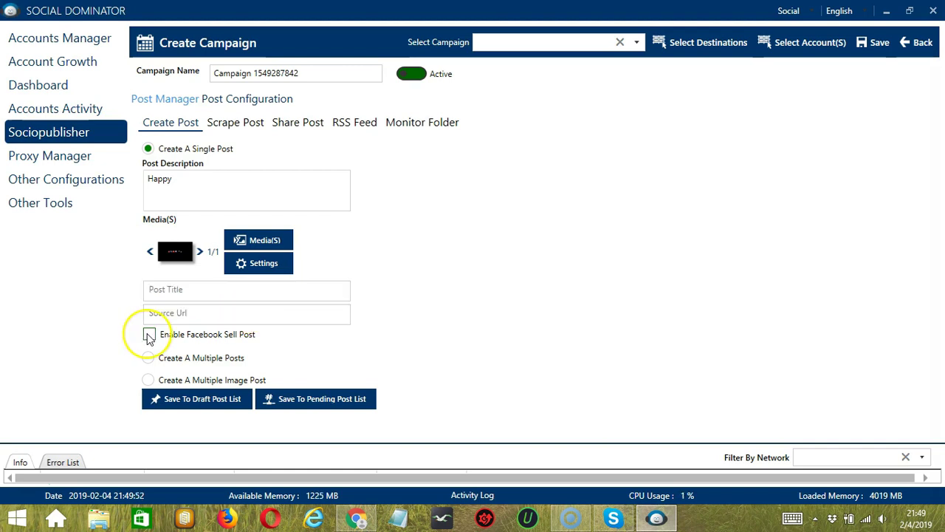
Step: Enable Facebook Sell Post and bring up its What Are You Selling? item field
{"action": "left_click", "coordinate": [149, 336]}
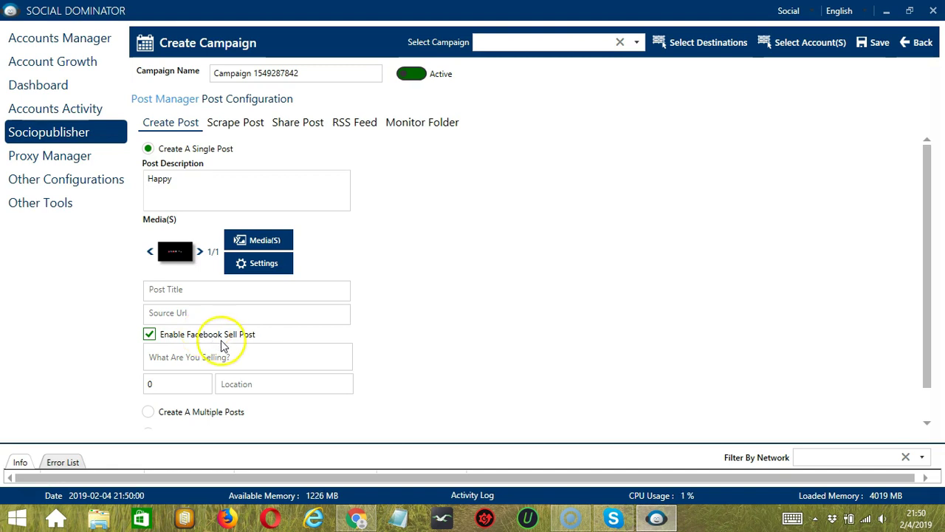
{"action": "left_click", "coordinate": [273, 353]}
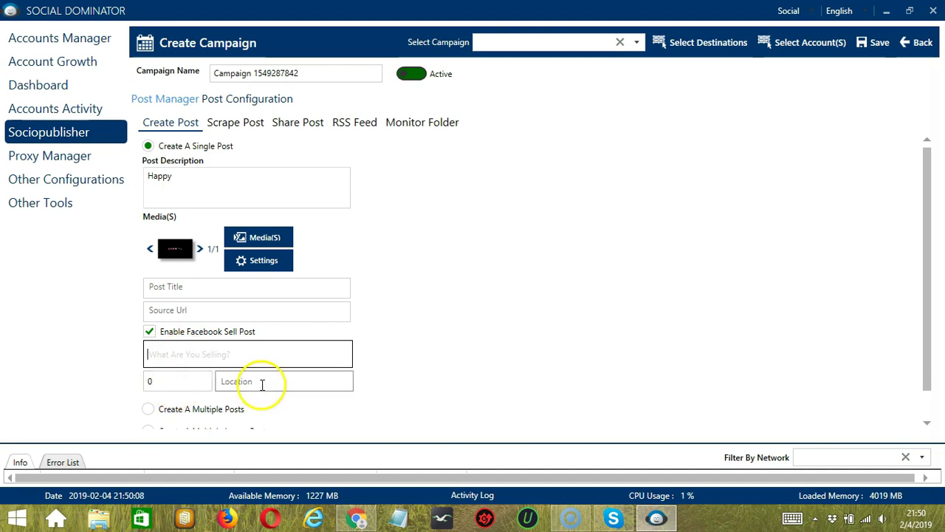
{"action": "scroll", "coordinate": [433, 201], "scroll_direction": "down", "scroll_amount": 1}
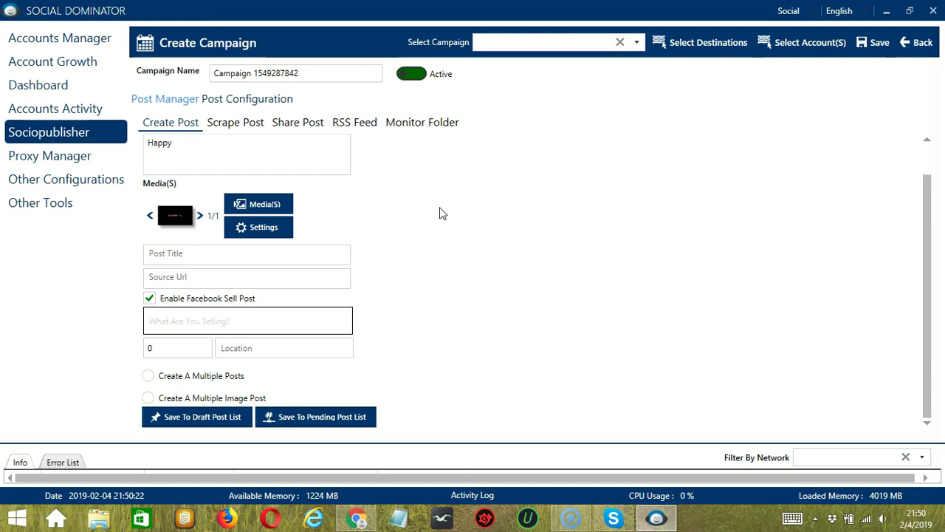
{"action": "left_click", "coordinate": [148, 376]}
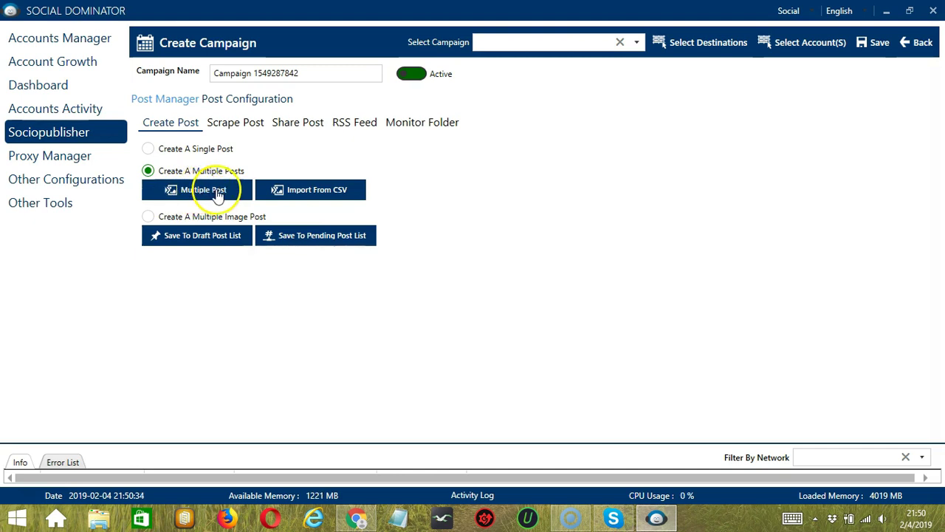
Step: In the multiple post editor, add a new post 'Happy' with youtube.png attached
{"action": "left_click", "coordinate": [218, 197]}
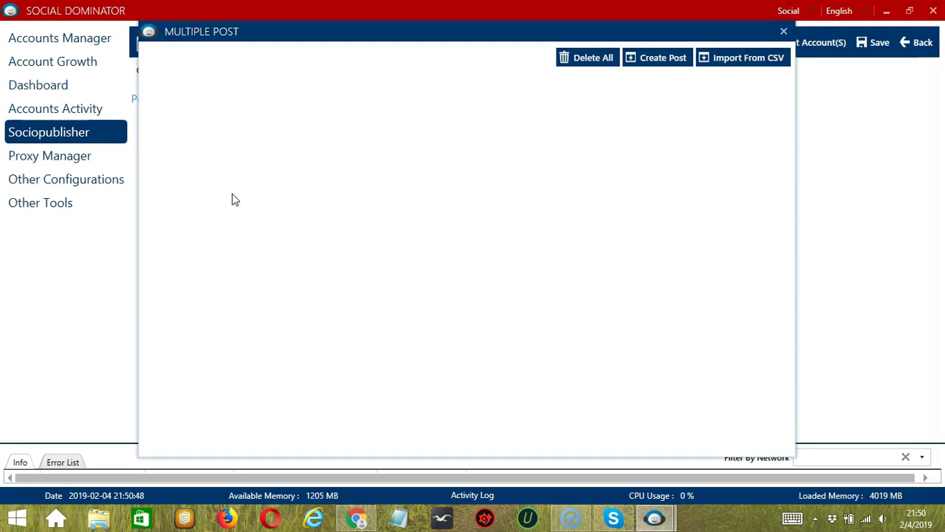
{"action": "left_click", "coordinate": [655, 66]}
{"action": "left_click", "coordinate": [232, 196]}
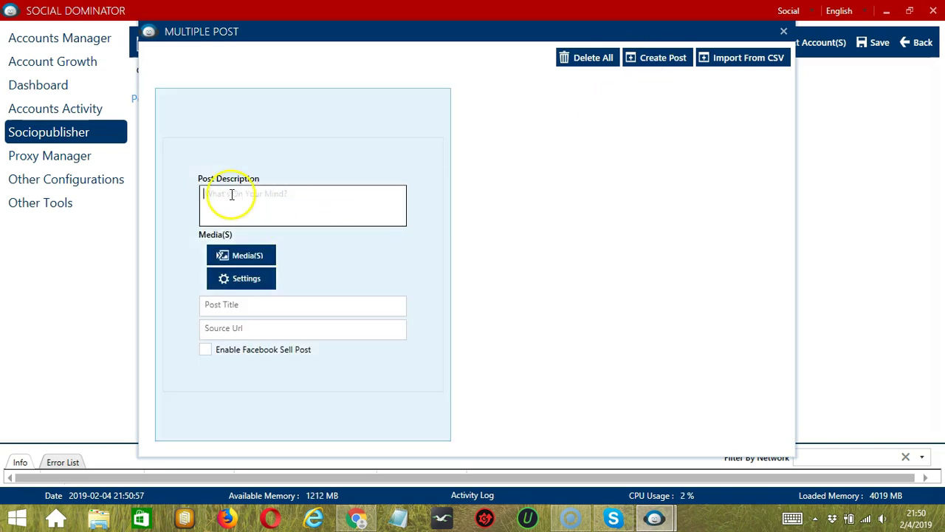
{"action": "type", "text": "Happy"}
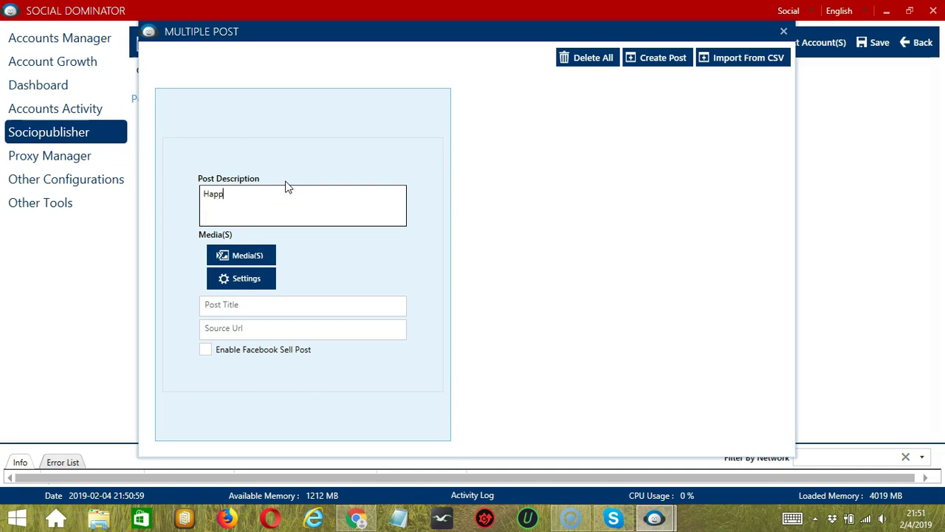
{"action": "left_click", "coordinate": [270, 255]}
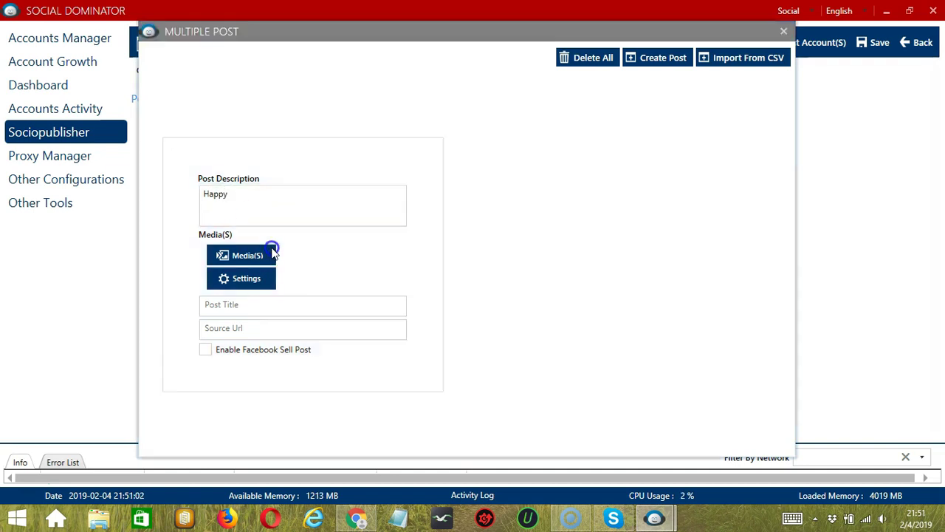
{"action": "scroll", "coordinate": [204, 408], "scroll_direction": "down", "scroll_amount": 4}
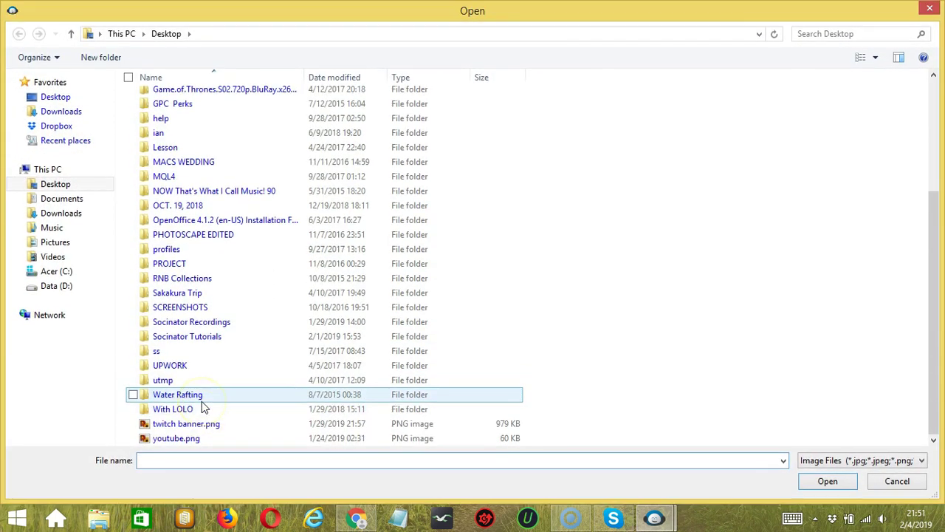
{"action": "left_click", "coordinate": [189, 438]}
{"action": "left_click", "coordinate": [831, 481]}
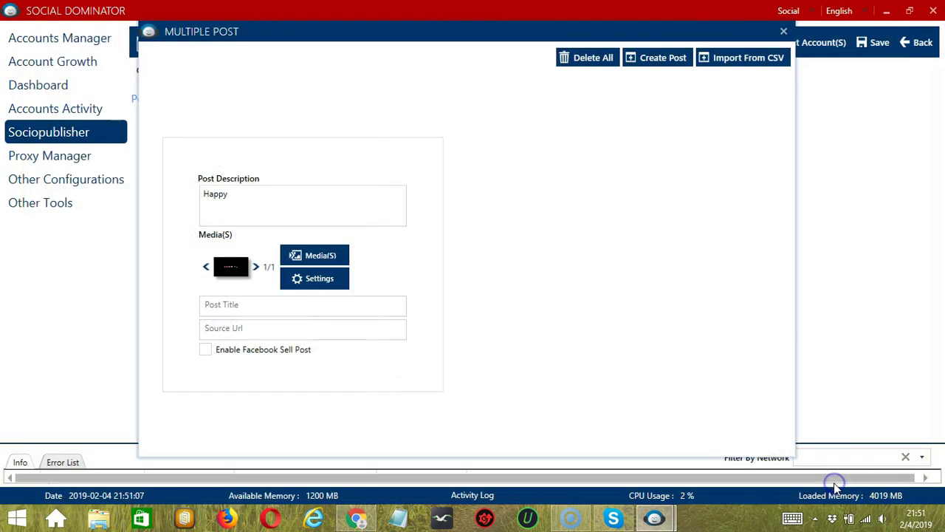
Step: Look over the new post's settings and fields, then delete all posts and close the window
{"action": "left_click", "coordinate": [339, 285]}
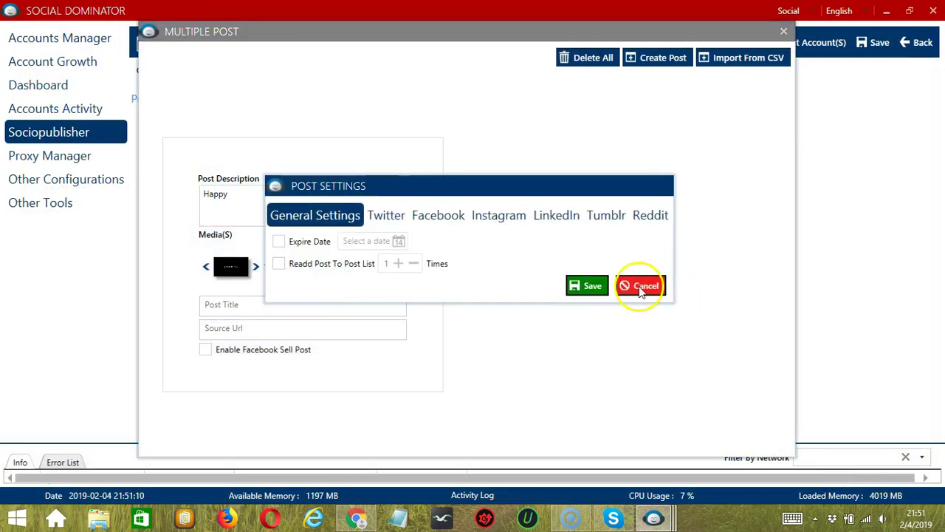
{"action": "left_click", "coordinate": [593, 291]}
{"action": "left_click", "coordinate": [277, 308]}
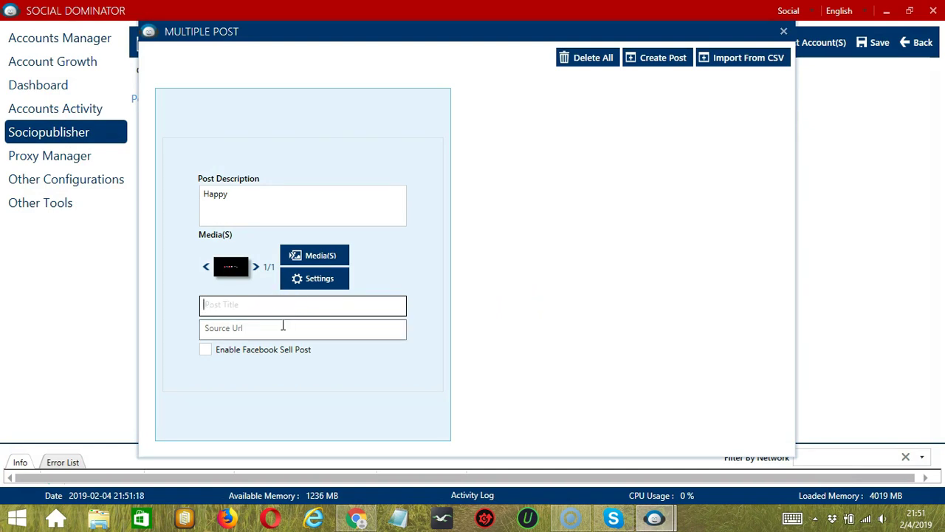
{"action": "left_click", "coordinate": [282, 325]}
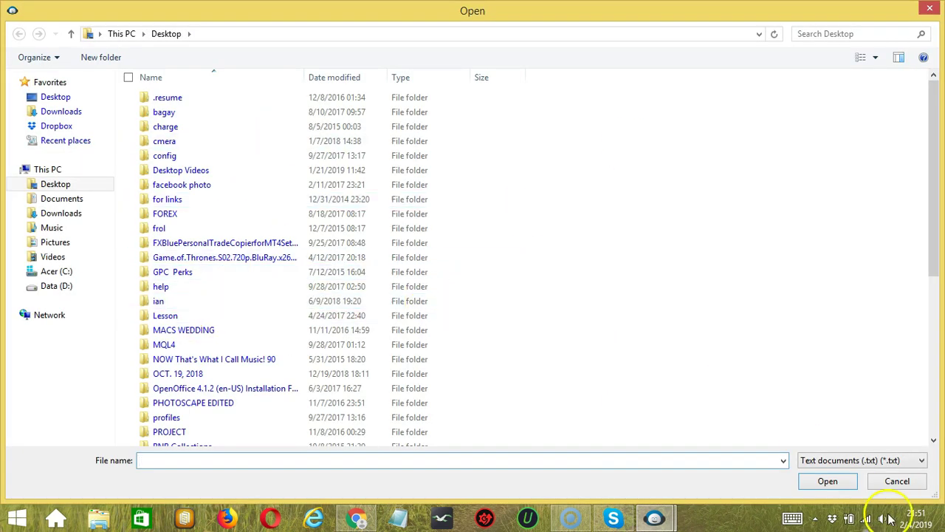
{"action": "left_click", "coordinate": [898, 481]}
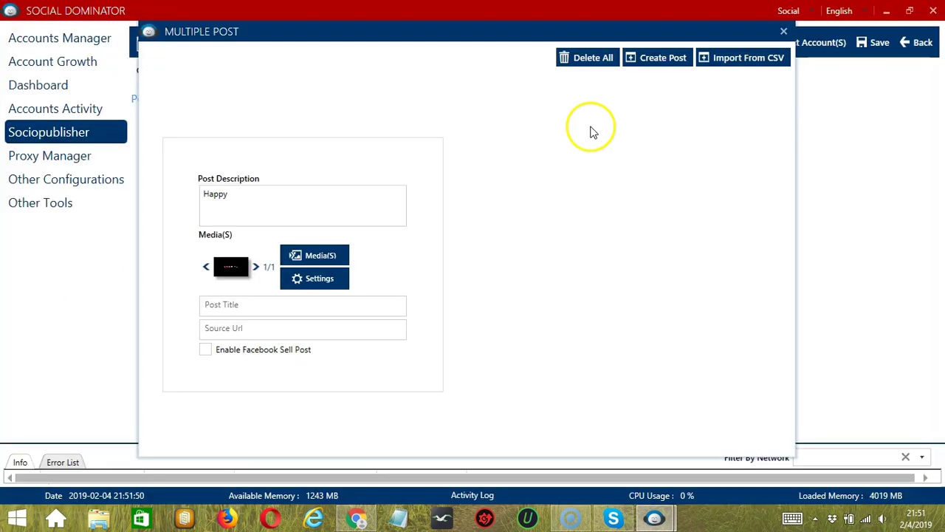
{"action": "left_click", "coordinate": [582, 68]}
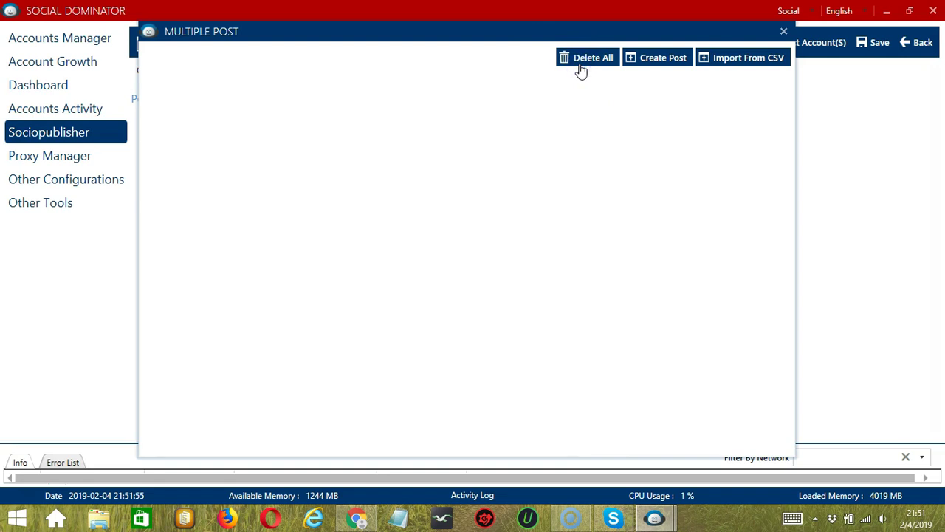
{"action": "left_click", "coordinate": [784, 31]}
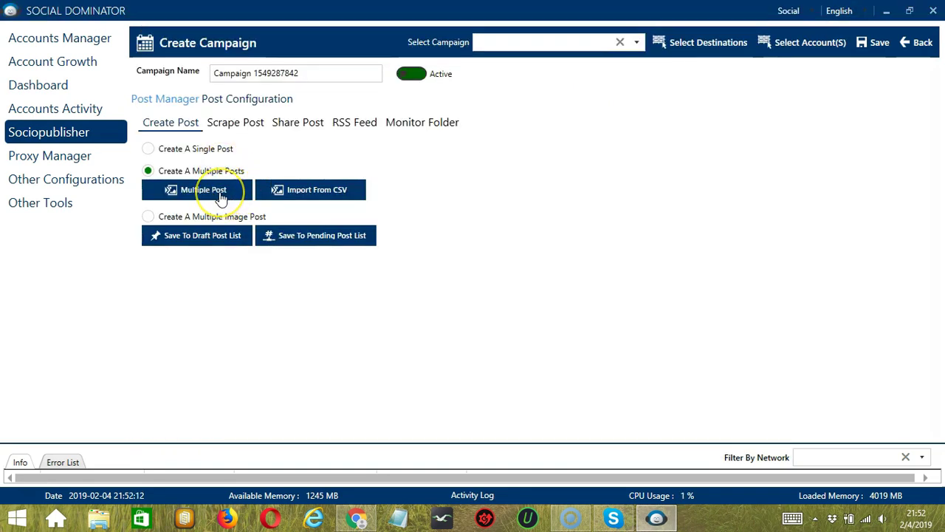
Step: Cancel the CSV import and switch the campaign to Create A Multiple Image Post
{"action": "left_click", "coordinate": [357, 196]}
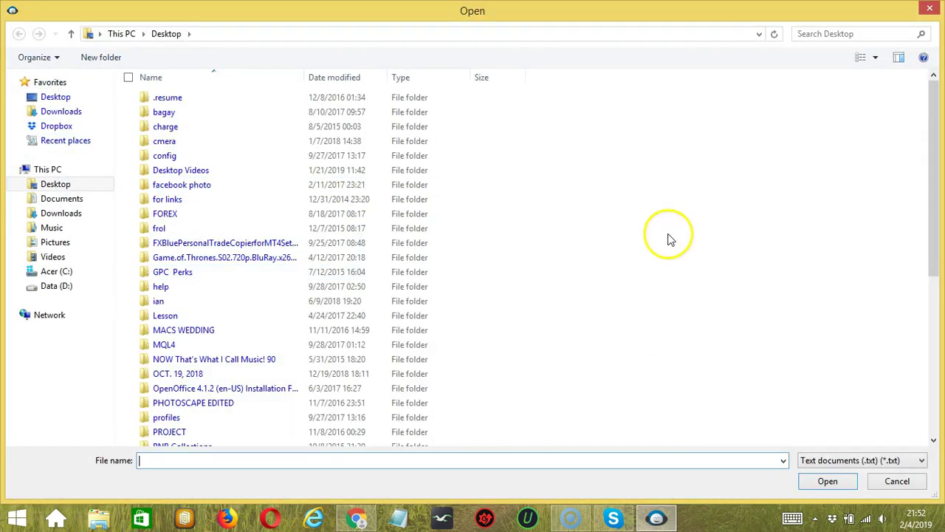
{"action": "left_click", "coordinate": [897, 481]}
{"action": "left_click", "coordinate": [170, 216]}
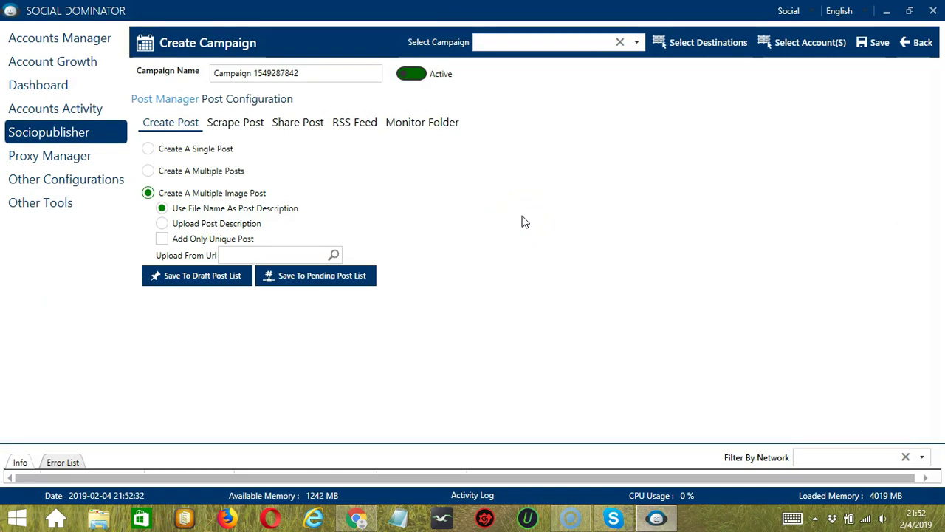
Step: Use Upload Post Description for image post descriptions and enable Add Only Unique Post
{"action": "left_click", "coordinate": [515, 222]}
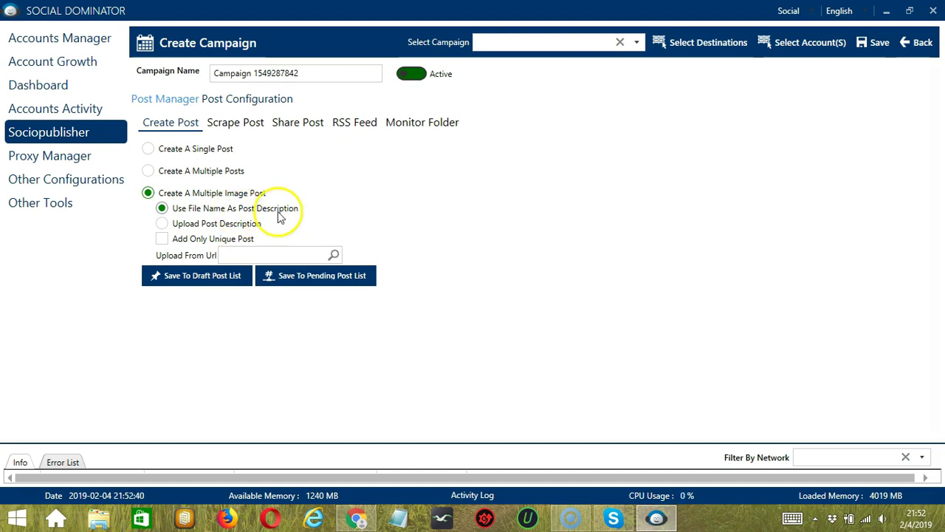
{"action": "left_click", "coordinate": [226, 225]}
{"action": "left_click", "coordinate": [328, 231]}
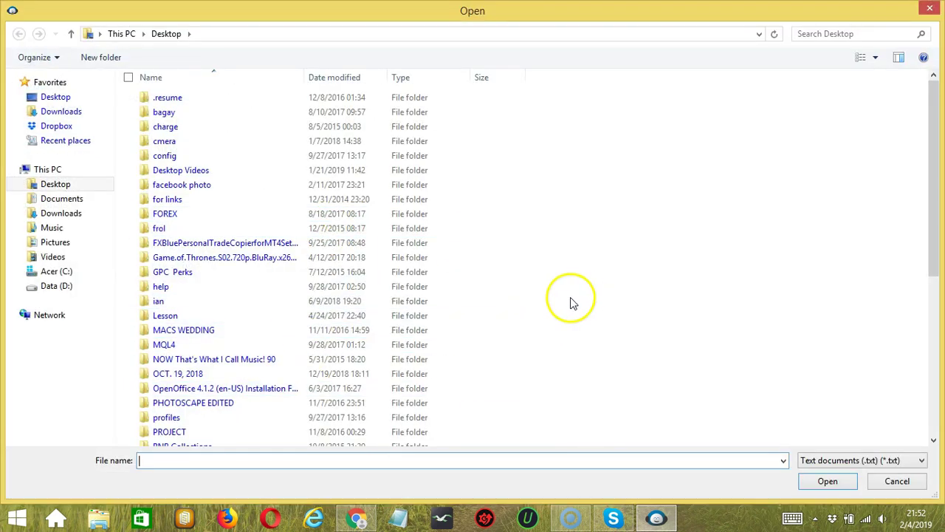
{"action": "left_click", "coordinate": [898, 481]}
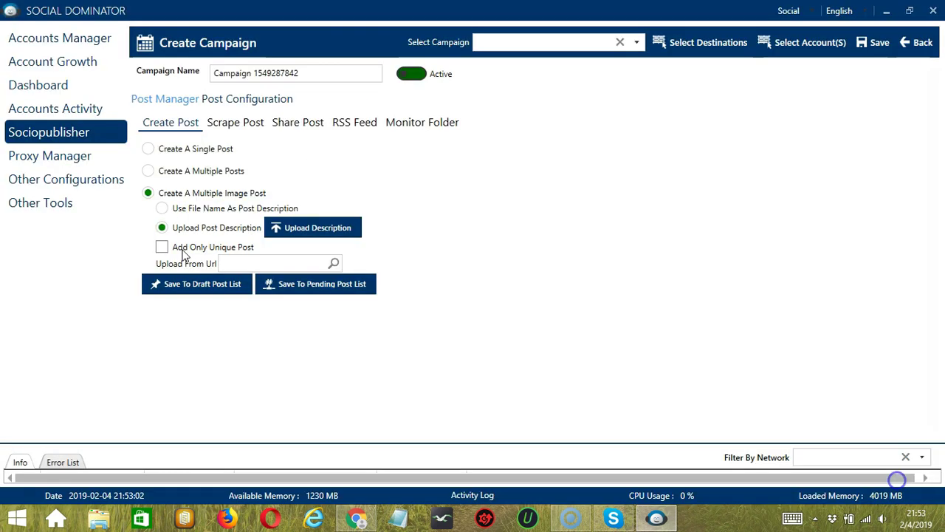
{"action": "left_click", "coordinate": [162, 248]}
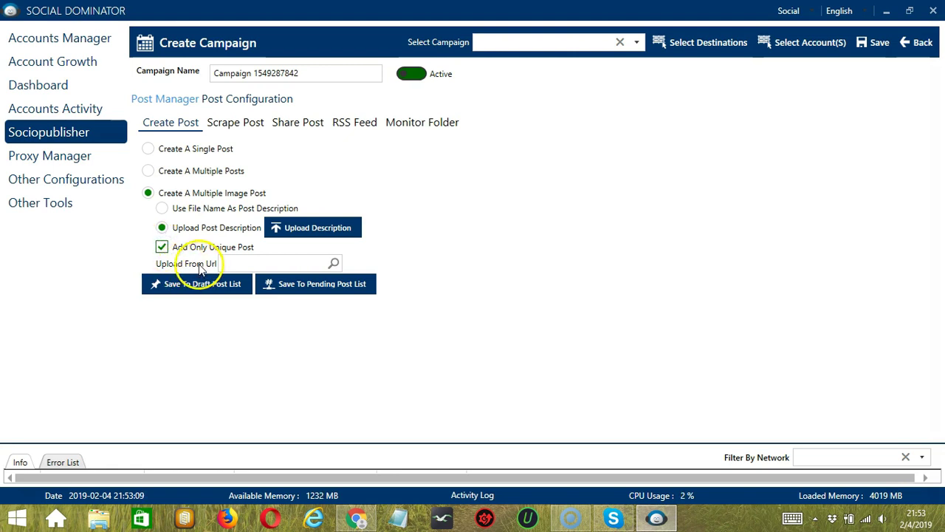
Step: Copy the Google Images 'smile' results address from Chrome
{"action": "left_click", "coordinate": [285, 263]}
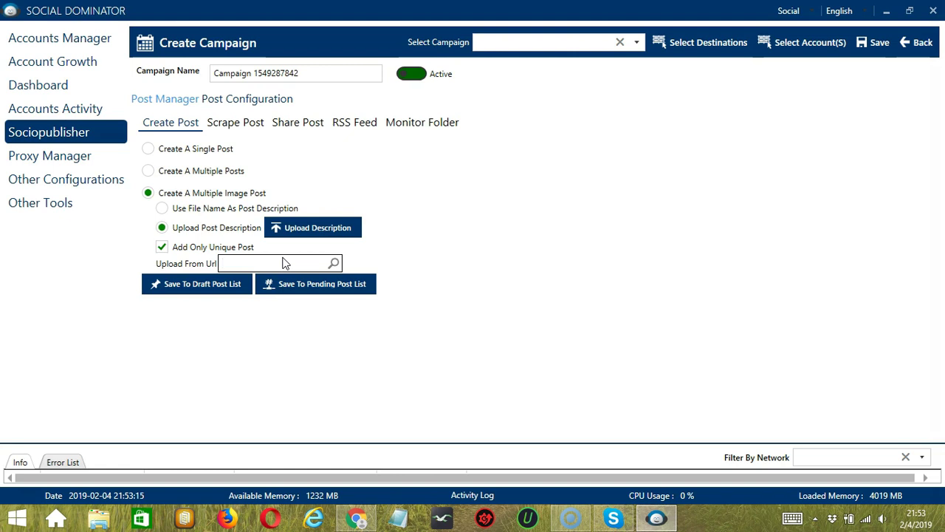
{"action": "left_click", "coordinate": [371, 515]}
{"action": "left_click", "coordinate": [219, 39]}
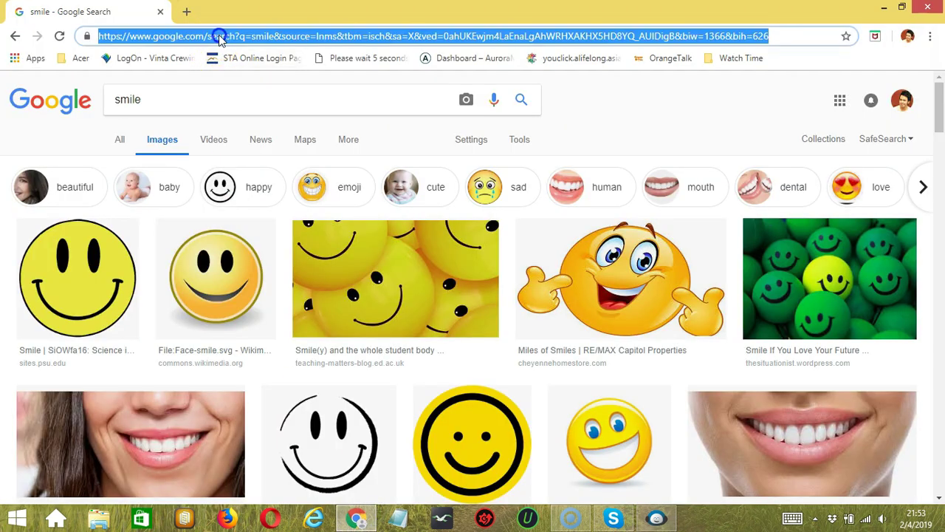
Step: Paste the Google Images smile URL into Upload From Url, fetch the 100 images and preview the next one
{"action": "left_click", "coordinate": [656, 517]}
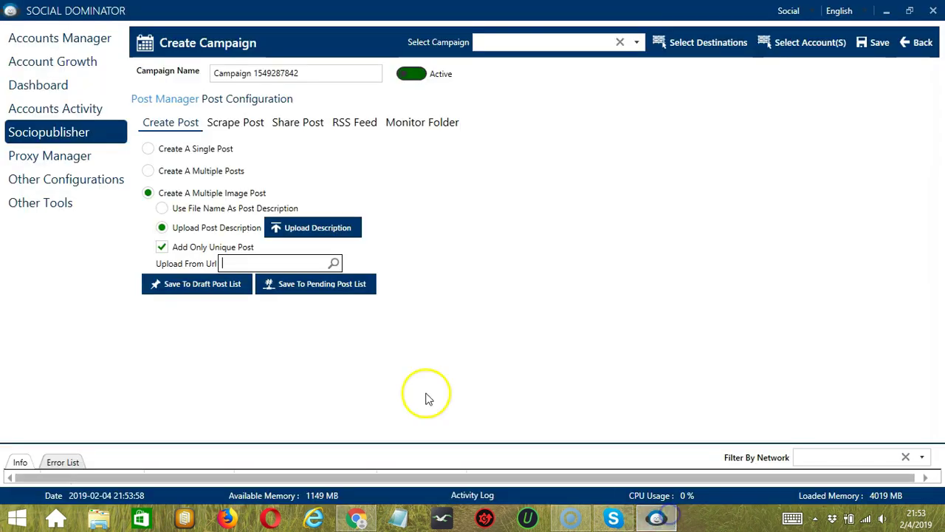
{"action": "key", "text": "ctrl+v"}
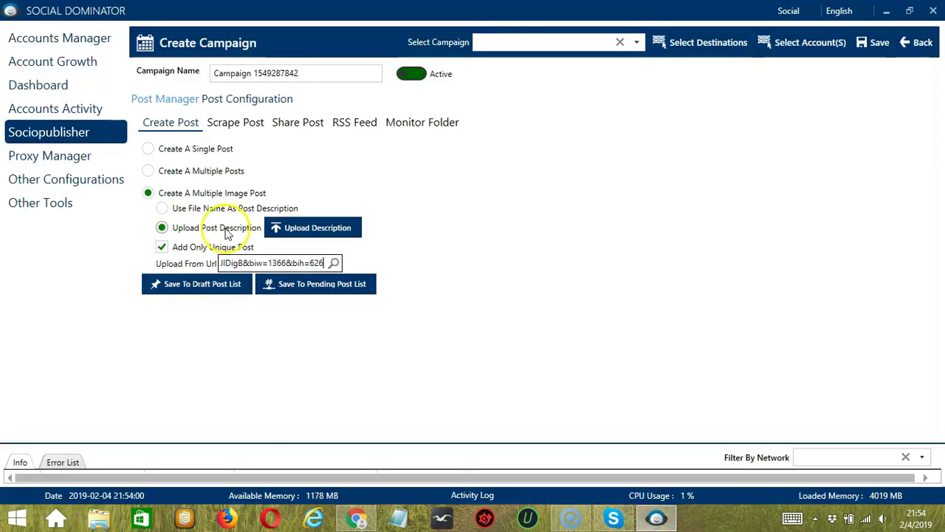
{"action": "left_click", "coordinate": [335, 263]}
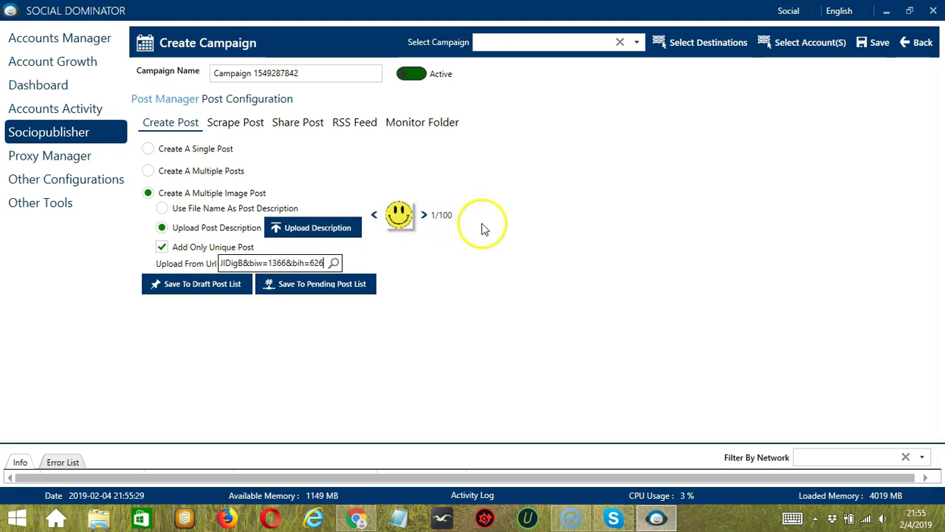
{"action": "left_click", "coordinate": [424, 214]}
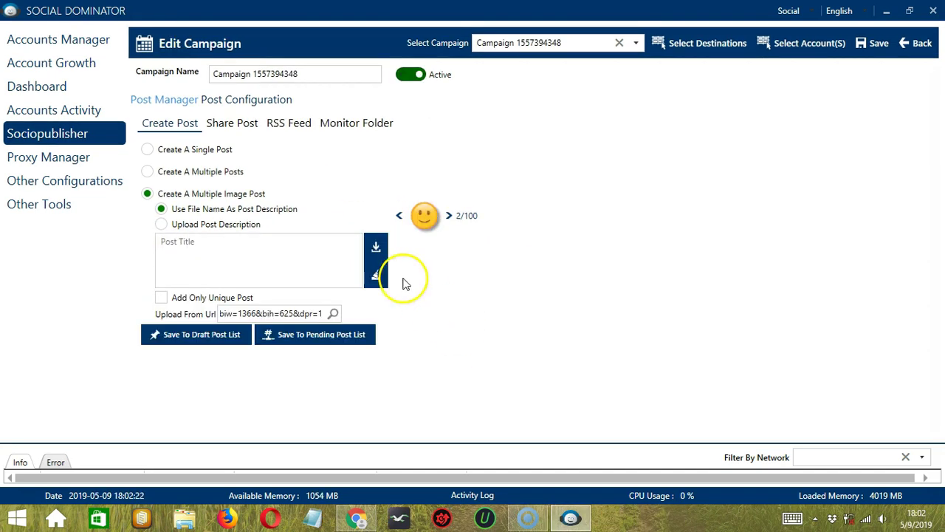
Step: Enable Share Posts From Custom Posts List on the Share Post tab, leaving its list empty
{"action": "left_click", "coordinate": [232, 126]}
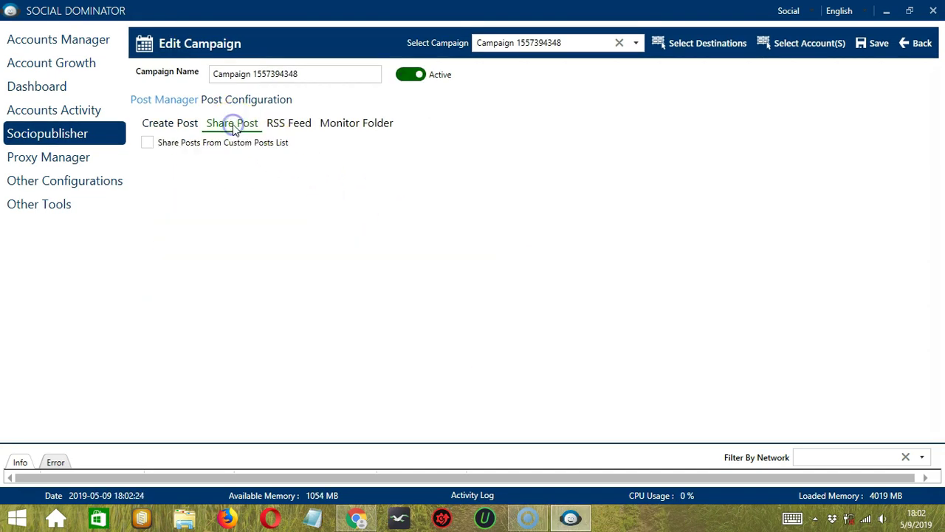
{"action": "left_click", "coordinate": [147, 143]}
{"action": "left_click", "coordinate": [185, 164]}
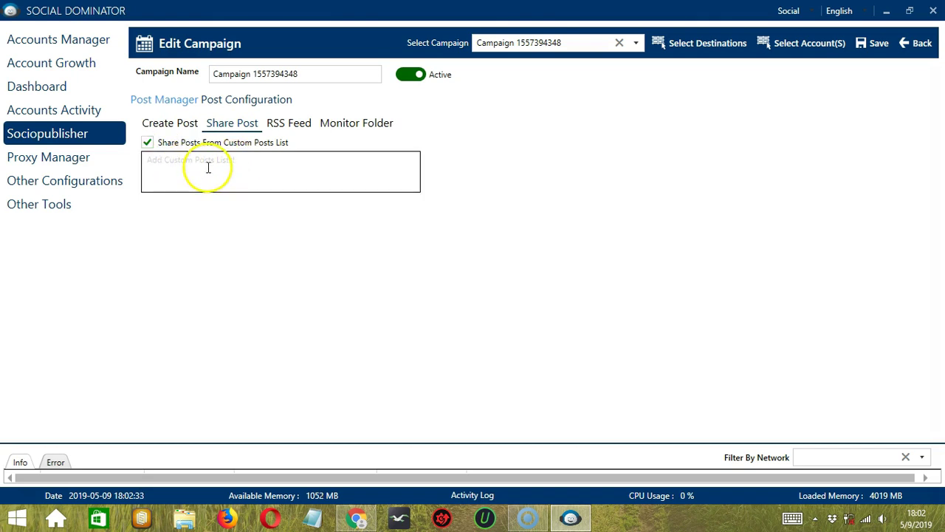
{"action": "left_click", "coordinate": [291, 126]}
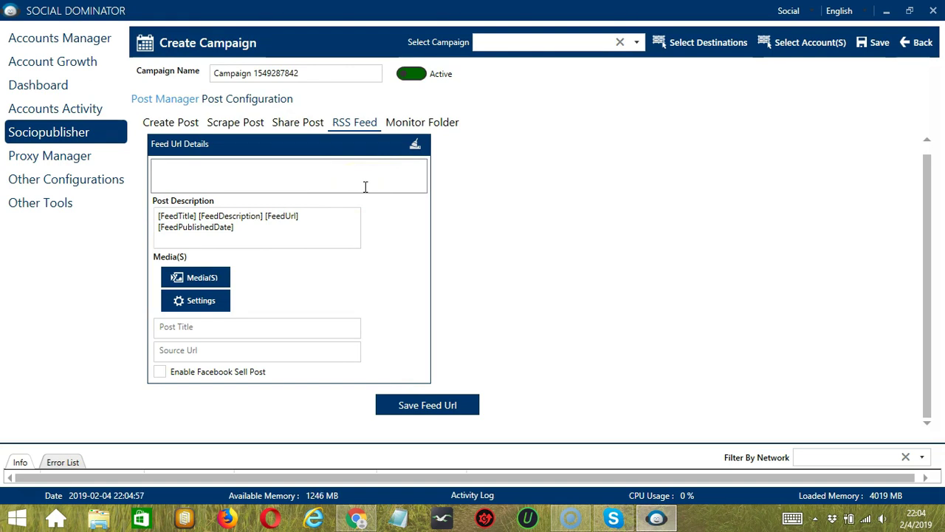
Step: Select the empty RSS Feed URL box and the default post description template for editing
{"action": "left_click", "coordinate": [290, 175]}
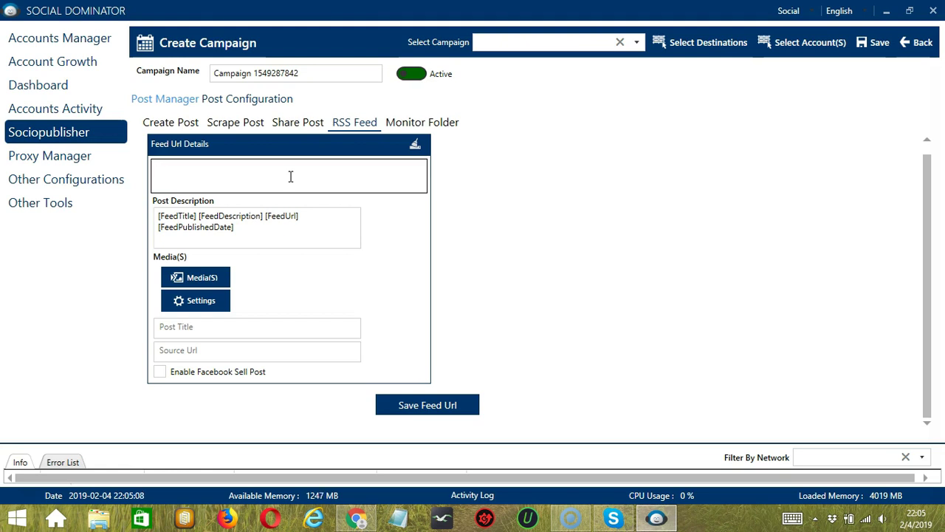
{"action": "left_click", "coordinate": [306, 226]}
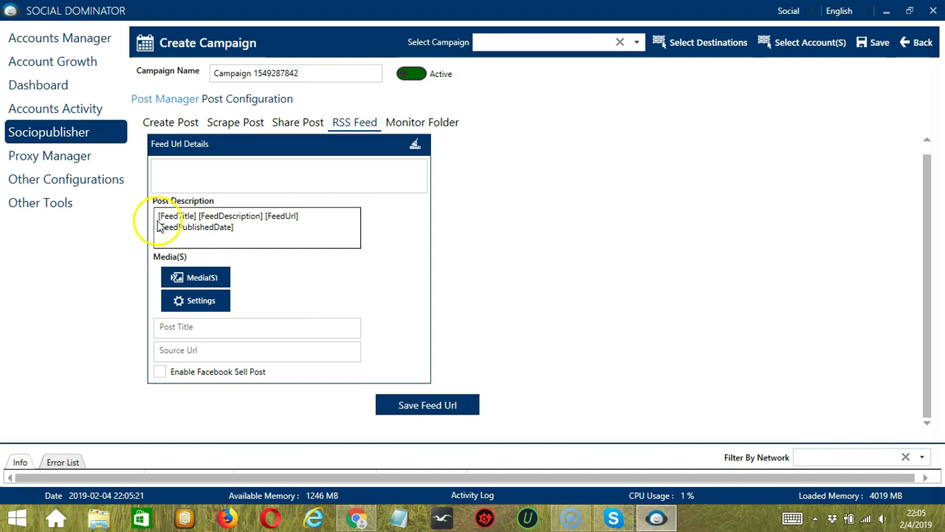
Step: Attach youtube.png as the media image for the RSS feed posts
{"action": "left_click", "coordinate": [218, 279]}
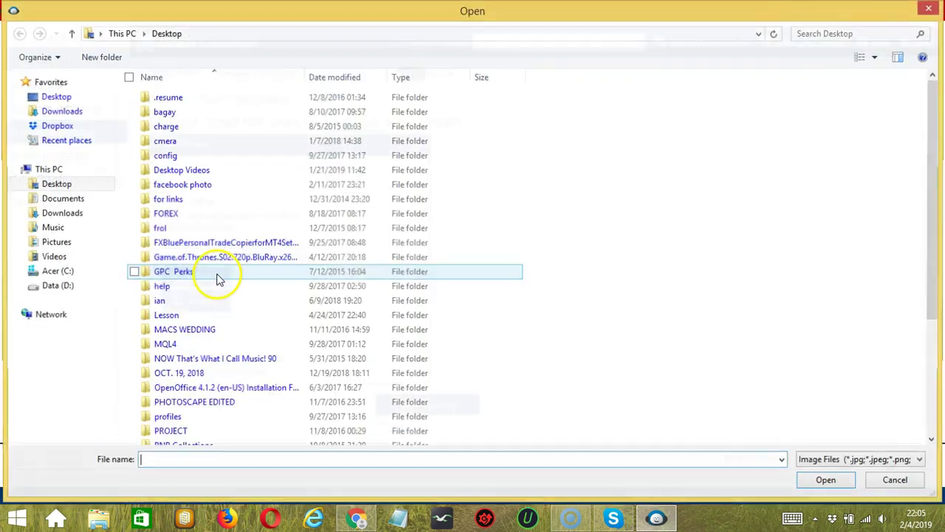
{"action": "scroll", "coordinate": [443, 234], "scroll_direction": "down", "scroll_amount": 4}
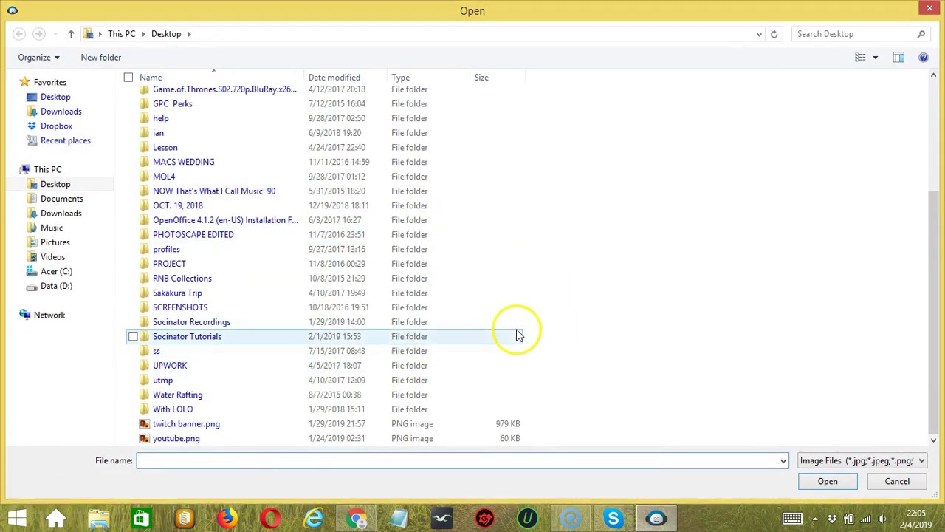
{"action": "left_click", "coordinate": [444, 438]}
{"action": "left_click", "coordinate": [830, 483]}
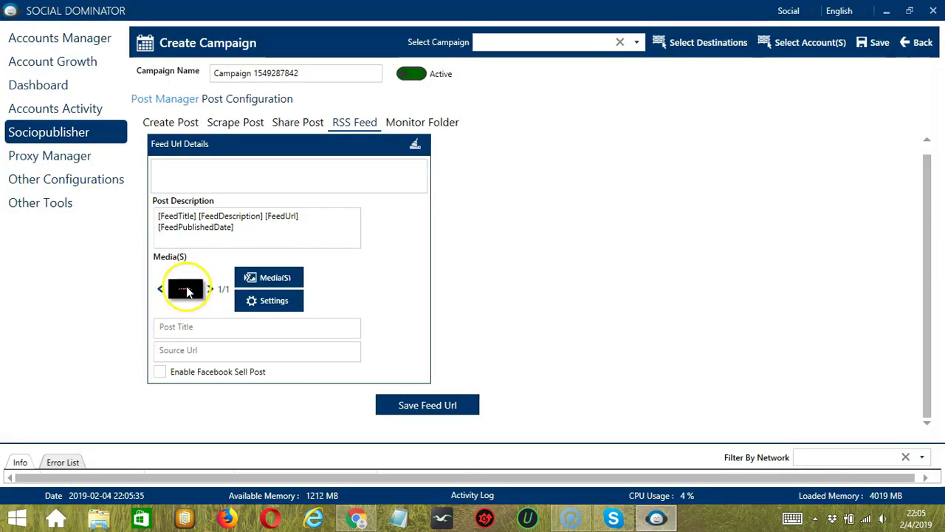
Step: Review the feed post settings without saving, then move to the Post Title, Source Url and feed URL fields
{"action": "left_click", "coordinate": [272, 299]}
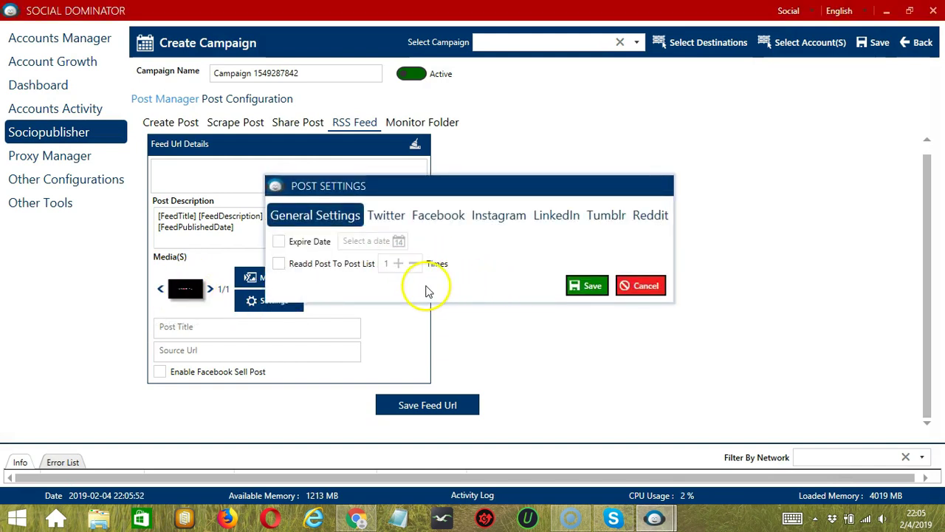
{"action": "left_click", "coordinate": [646, 288]}
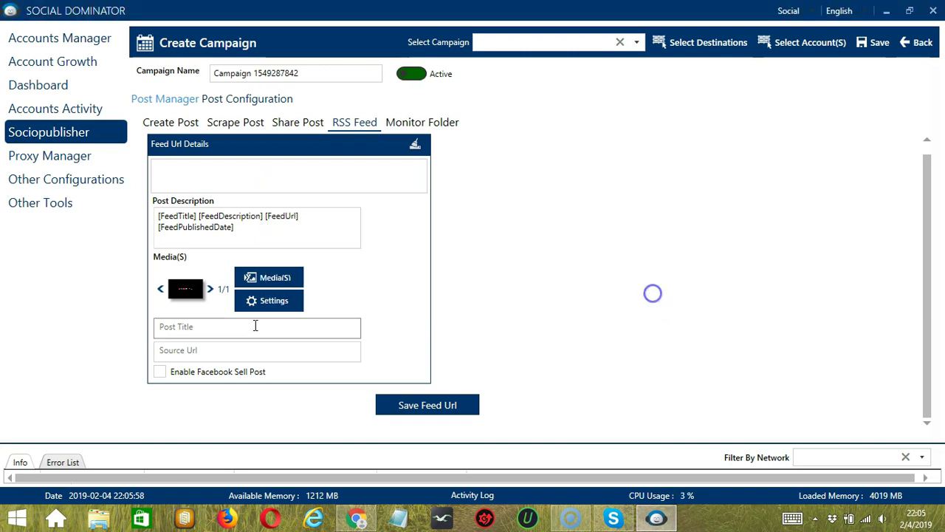
{"action": "left_click", "coordinate": [171, 327]}
{"action": "left_click", "coordinate": [222, 350]}
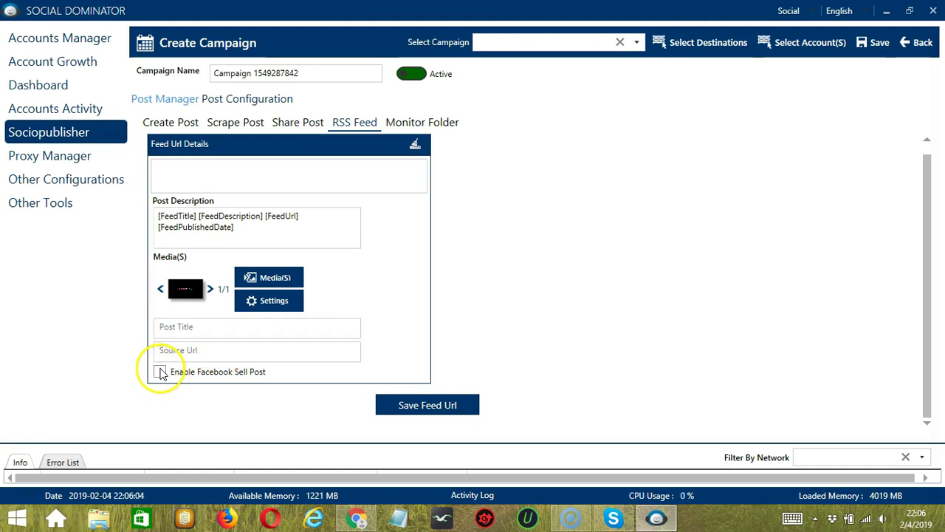
{"action": "left_click", "coordinate": [323, 192]}
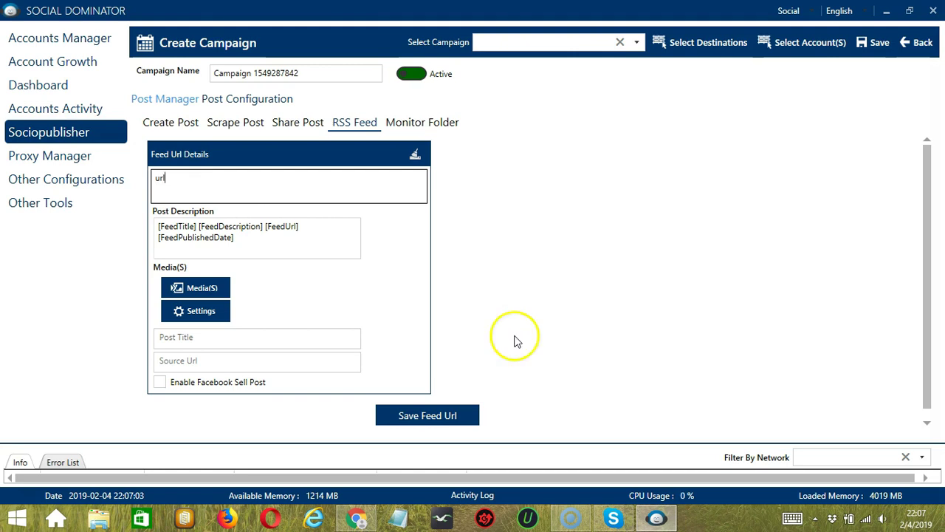
Step: Save the 'url' feed entry, reload it for editing, delete it, and switch to Monitor Folder
{"action": "left_click", "coordinate": [466, 416]}
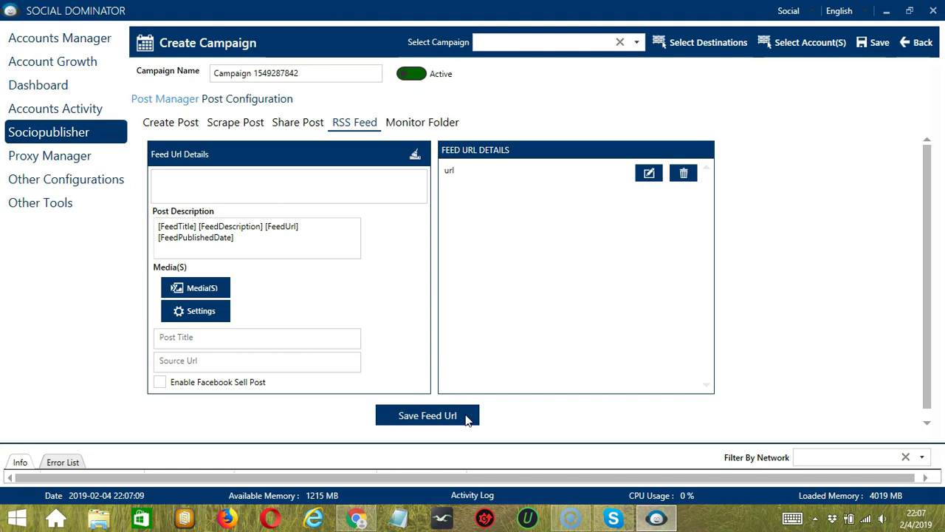
{"action": "left_click", "coordinate": [648, 174]}
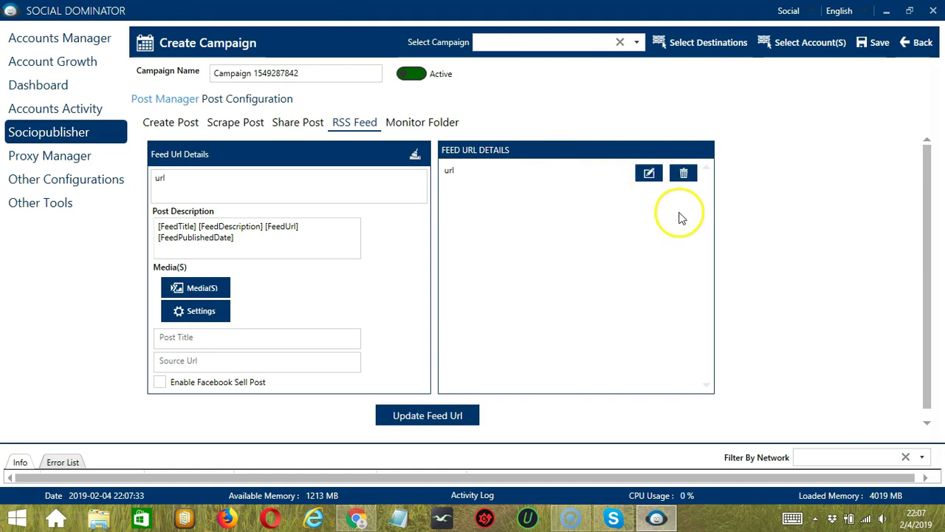
{"action": "left_click", "coordinate": [684, 174]}
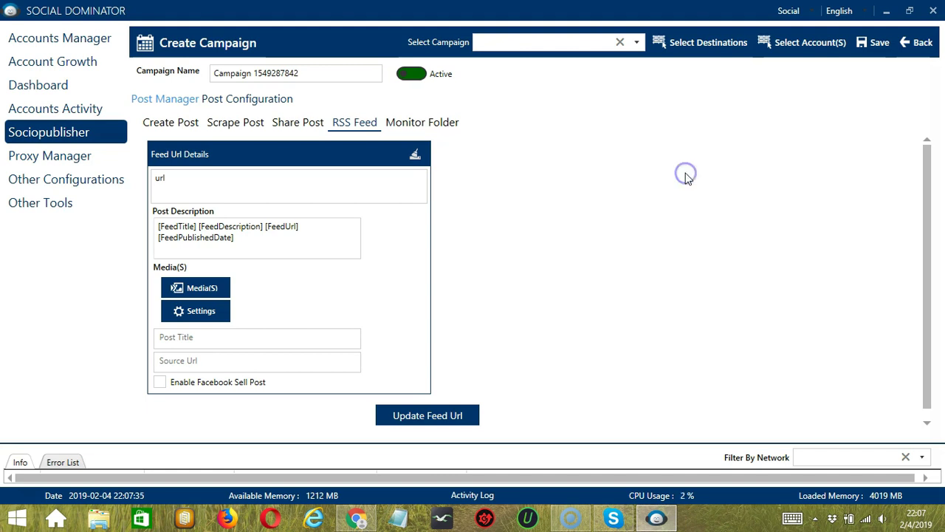
{"action": "left_click", "coordinate": [414, 122]}
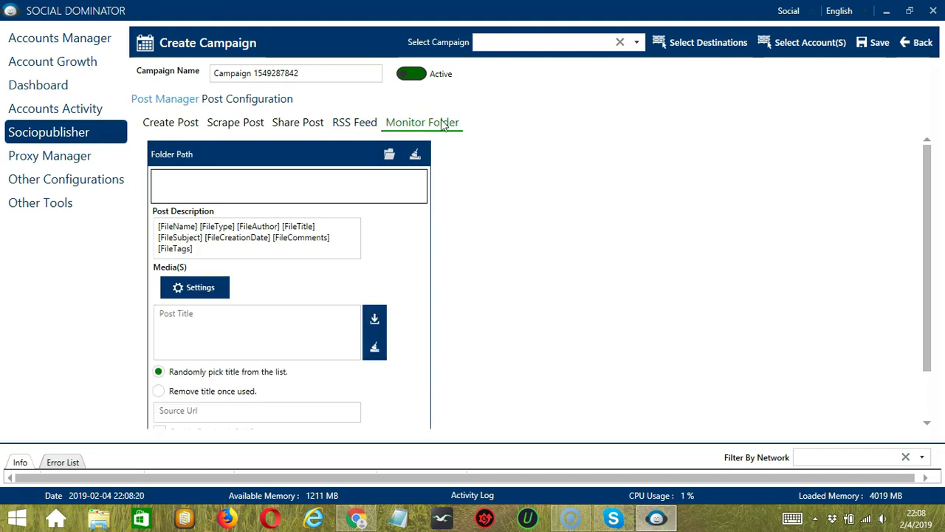
Step: Choose the Desktop folder (C:\Users\User\Desktop) as the monitored folder path
{"action": "left_click", "coordinate": [336, 191]}
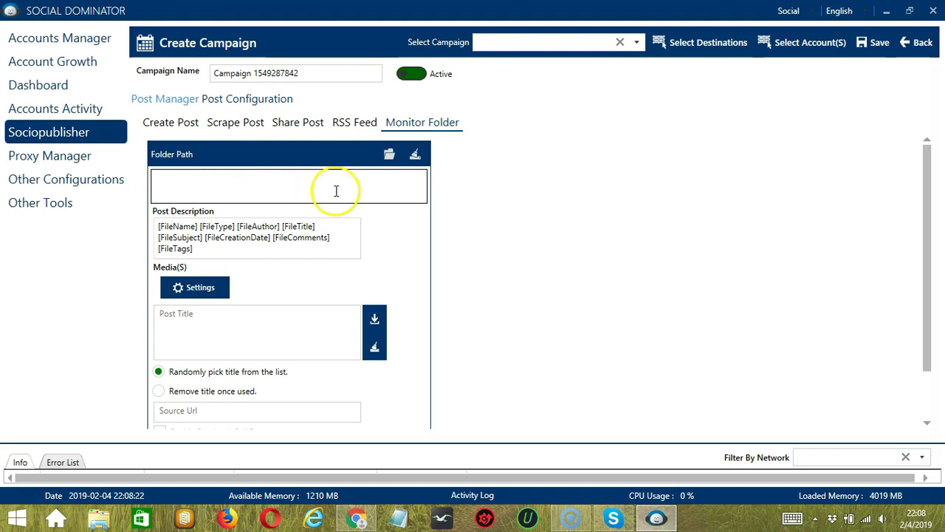
{"action": "left_click", "coordinate": [390, 153]}
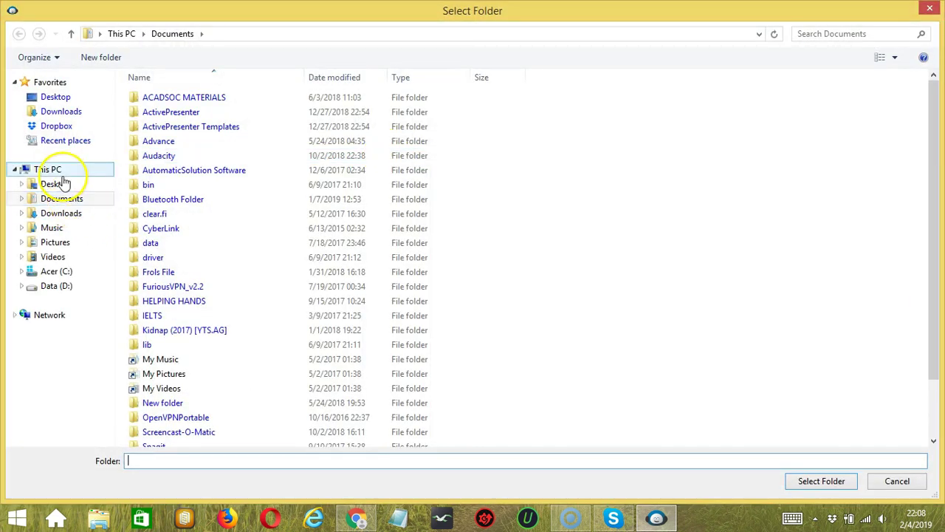
{"action": "left_click", "coordinate": [59, 183]}
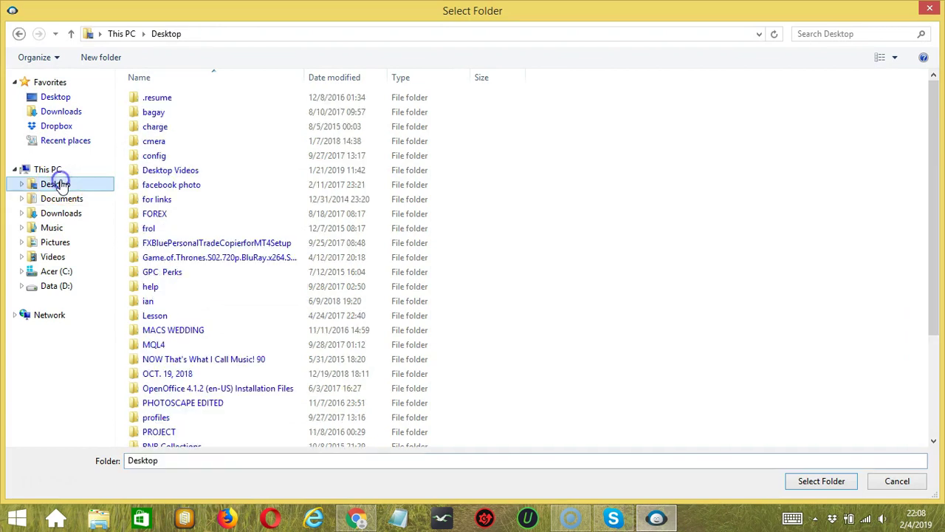
{"action": "left_click", "coordinate": [809, 482]}
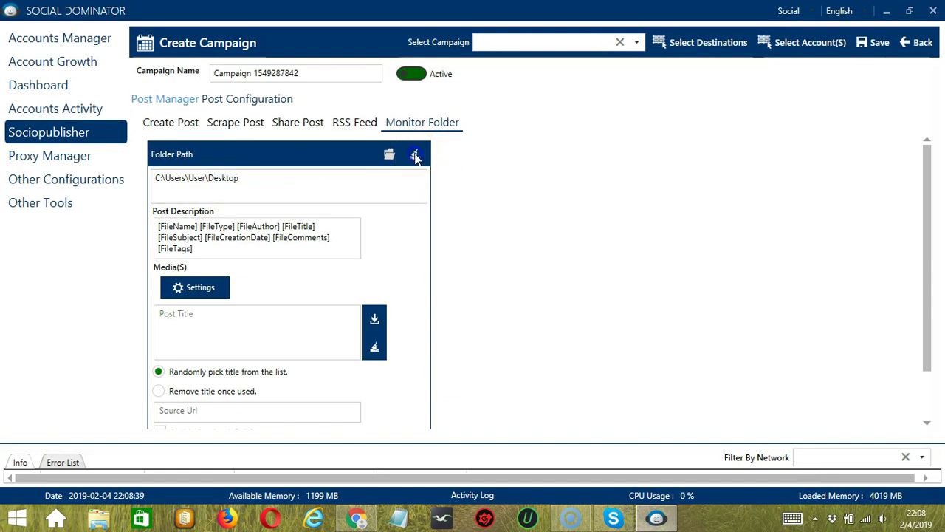
{"action": "left_click", "coordinate": [389, 155]}
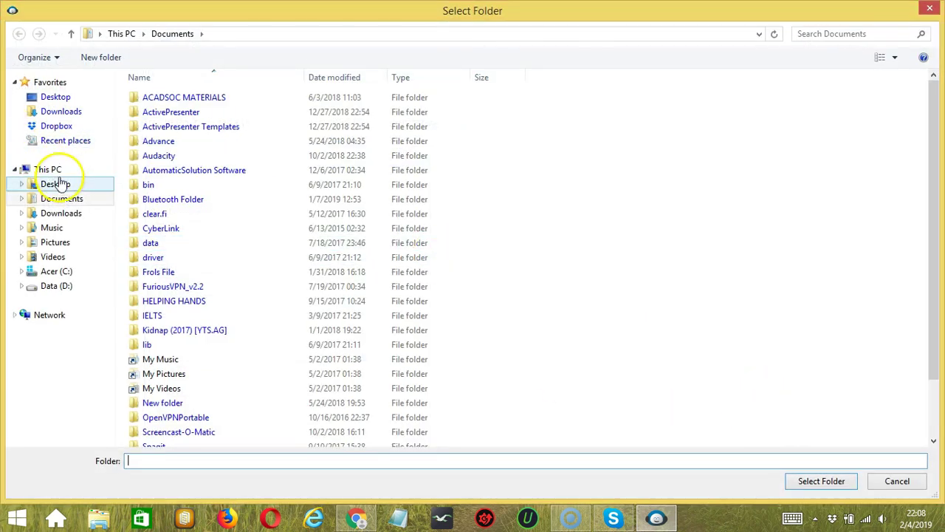
{"action": "left_click", "coordinate": [59, 184]}
{"action": "left_click", "coordinate": [812, 481]}
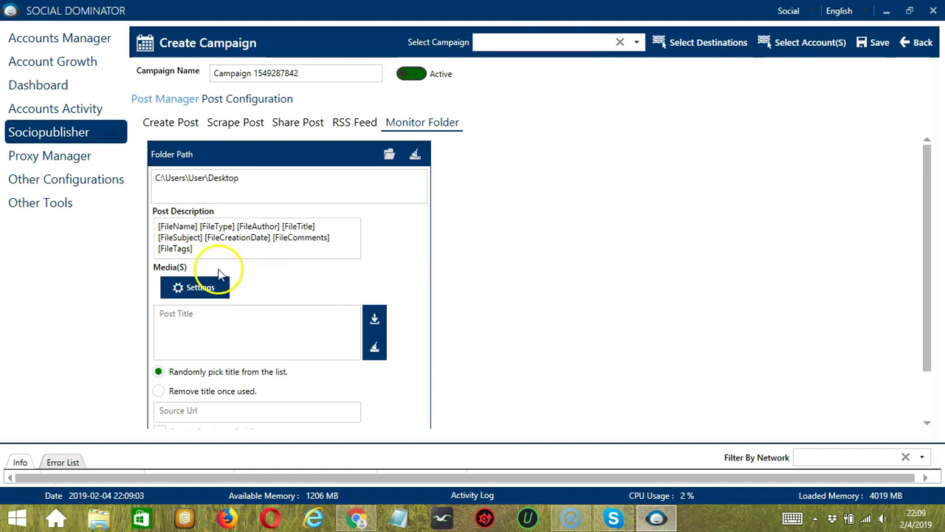
Step: Save the post settings and enter Happy as the post title, cancelling a title file import
{"action": "left_click", "coordinate": [221, 288]}
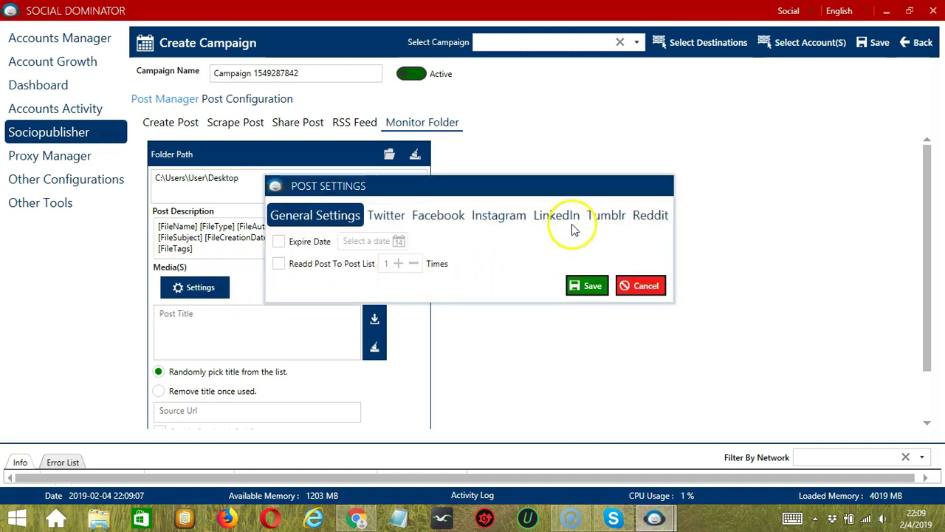
{"action": "left_click", "coordinate": [592, 286]}
{"action": "left_click", "coordinate": [244, 277]}
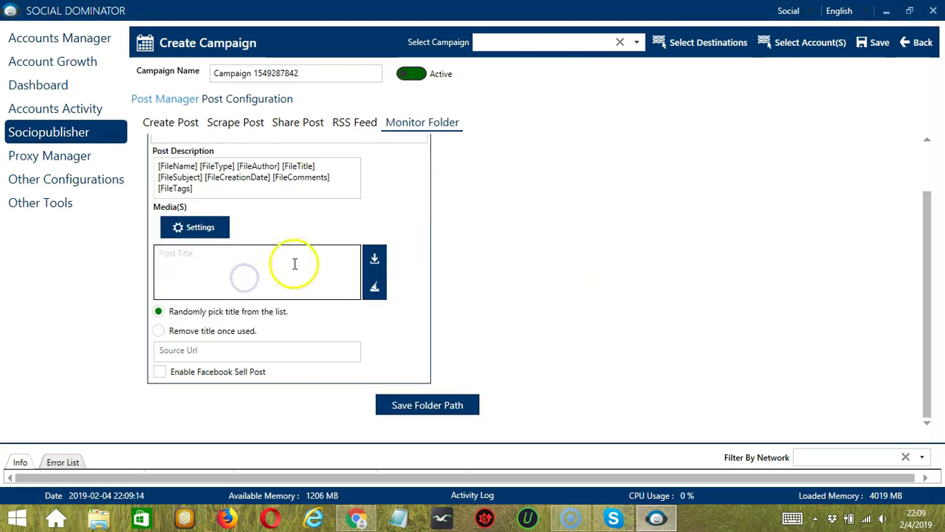
{"action": "type", "text": "Happy"}
{"action": "left_click", "coordinate": [374, 288]}
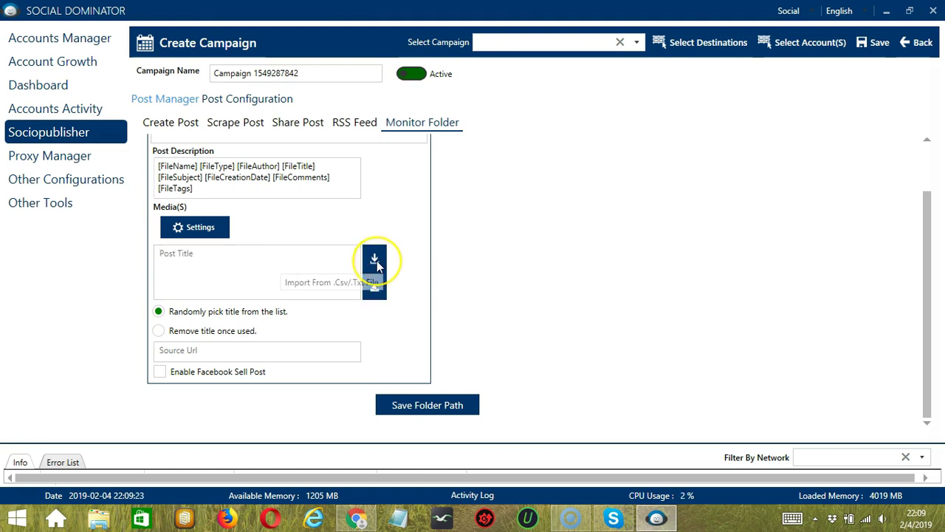
{"action": "left_click", "coordinate": [376, 262]}
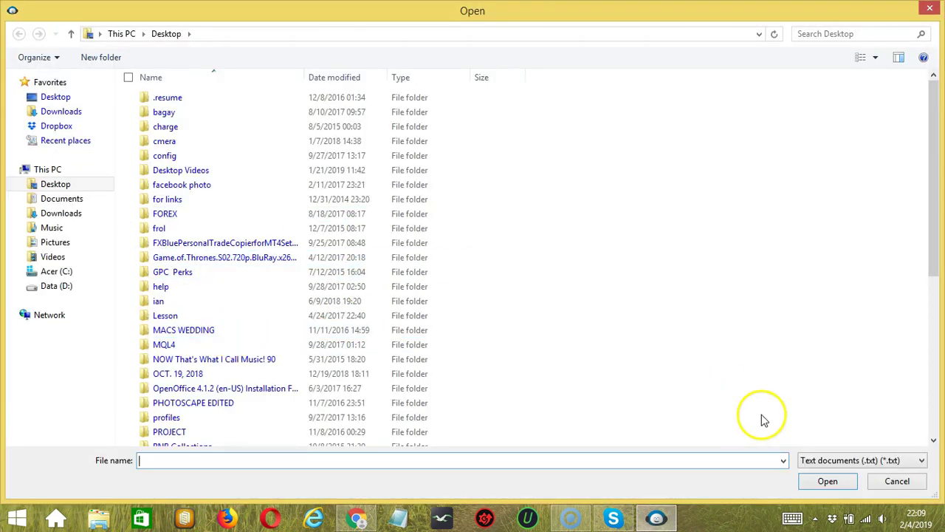
{"action": "left_click", "coordinate": [896, 482]}
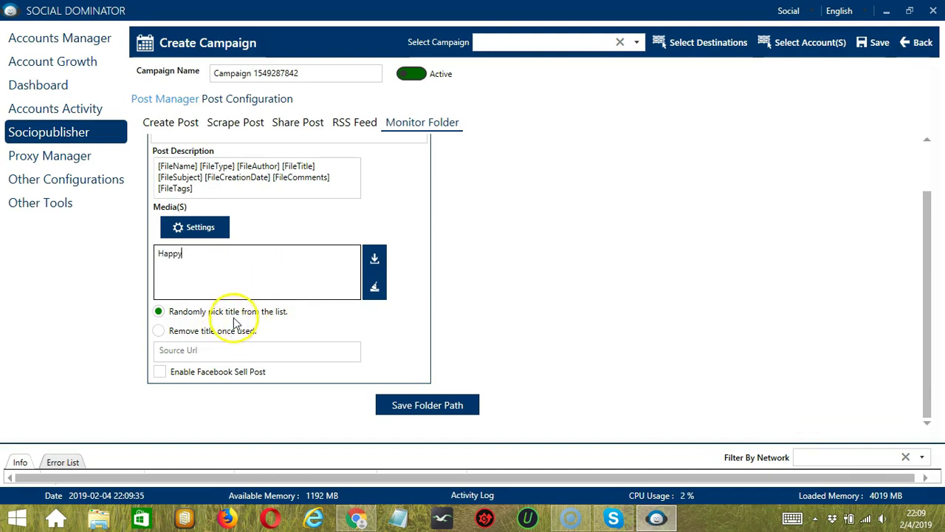
Step: Enable Remove Title Once Used and save the Desktop folder path entry
{"action": "left_click", "coordinate": [197, 332]}
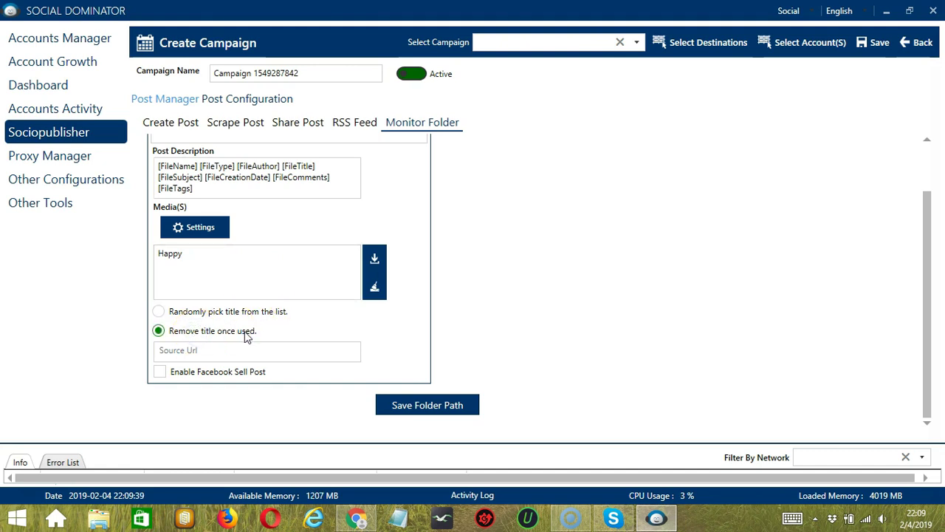
{"action": "left_click", "coordinate": [223, 351]}
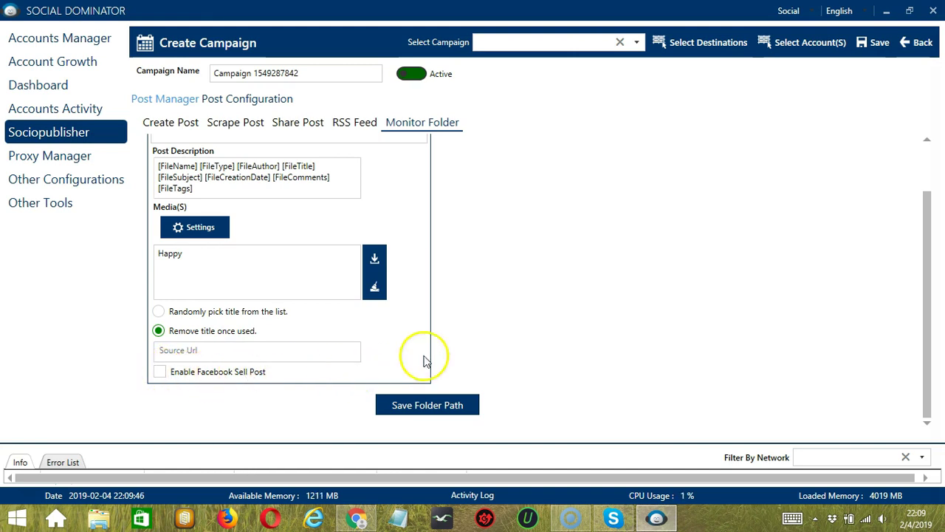
{"action": "left_click", "coordinate": [468, 406]}
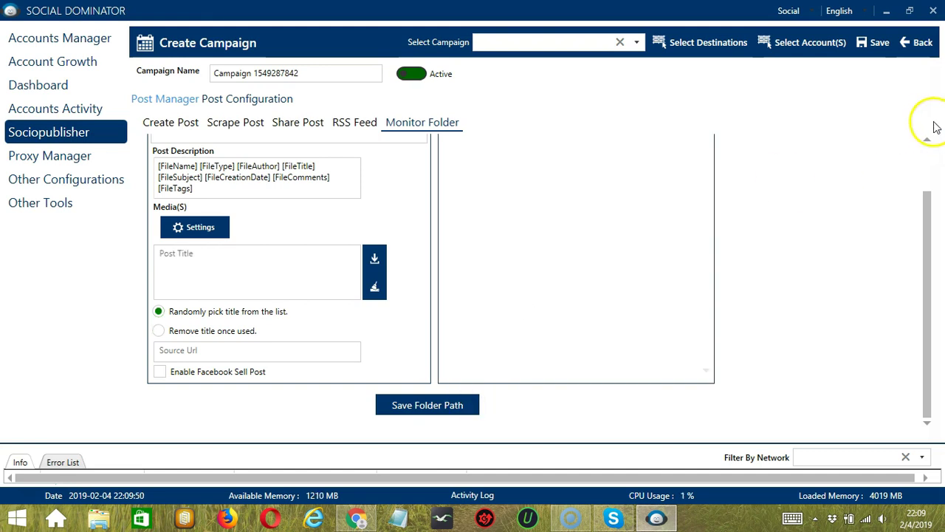
Step: Load the Desktop entry from Folder Path Details back into the form, then delete it
{"action": "scroll", "coordinate": [928, 142], "scroll_direction": "up", "scroll_amount": 2}
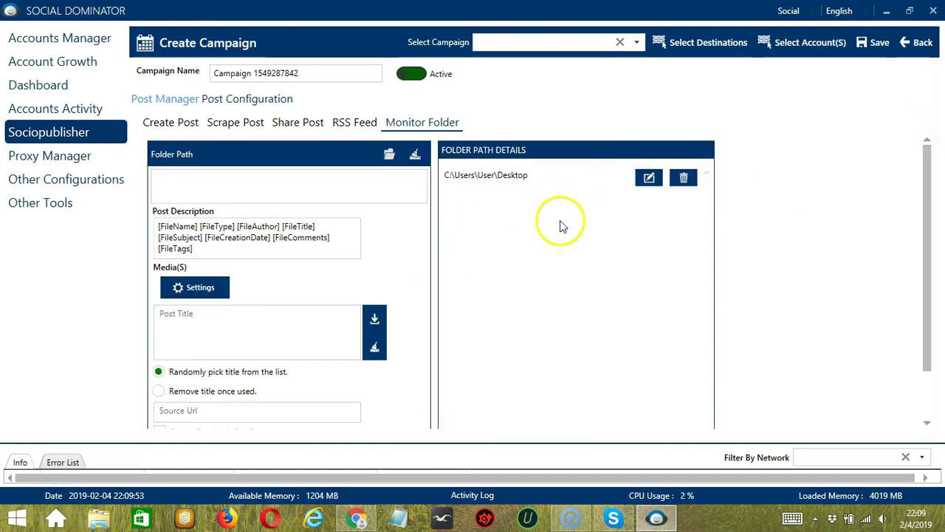
{"action": "left_click", "coordinate": [649, 179]}
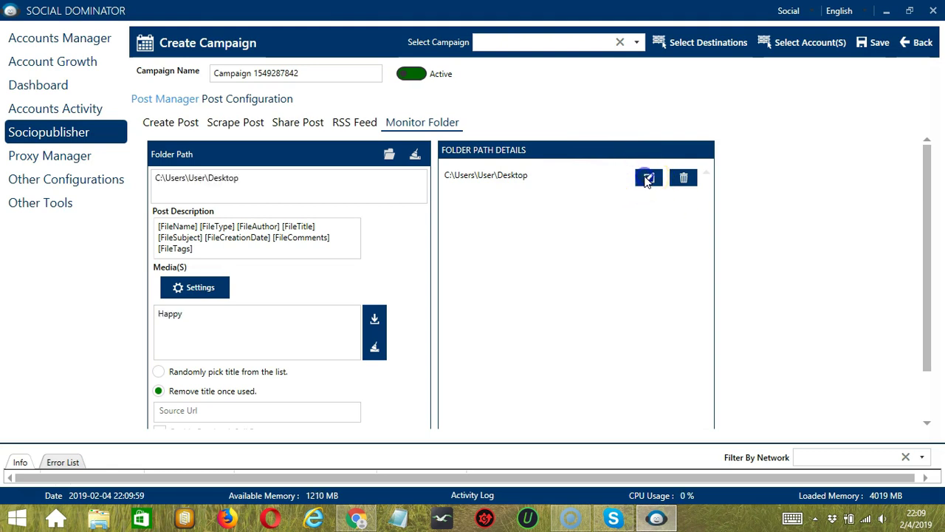
{"action": "left_click", "coordinate": [686, 179]}
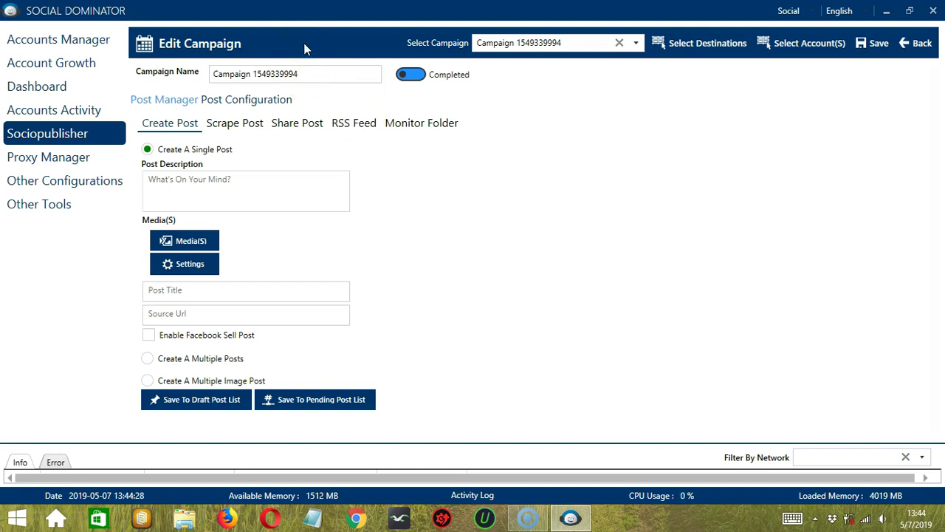
Step: Switch to the Post Configuration tab to show the Job Configuration settings
{"action": "left_click", "coordinate": [266, 101]}
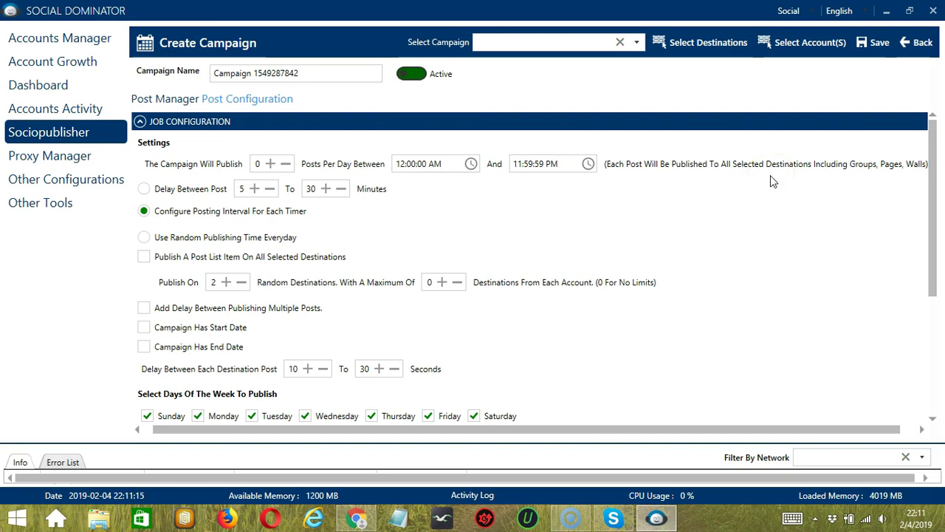
Step: Choose Random Publishing Time Everyday, publish each list item to all destinations, and add delays between posts
{"action": "left_click", "coordinate": [833, 204]}
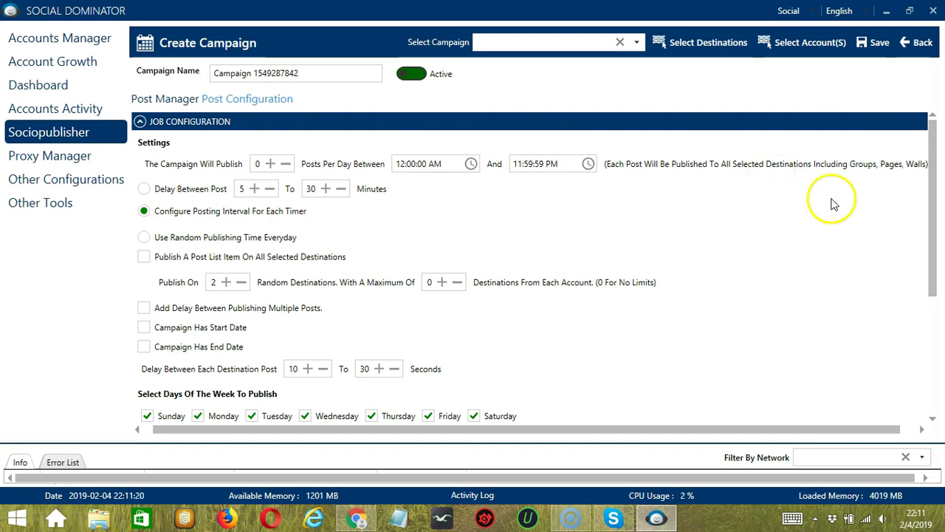
{"action": "left_click", "coordinate": [145, 189]}
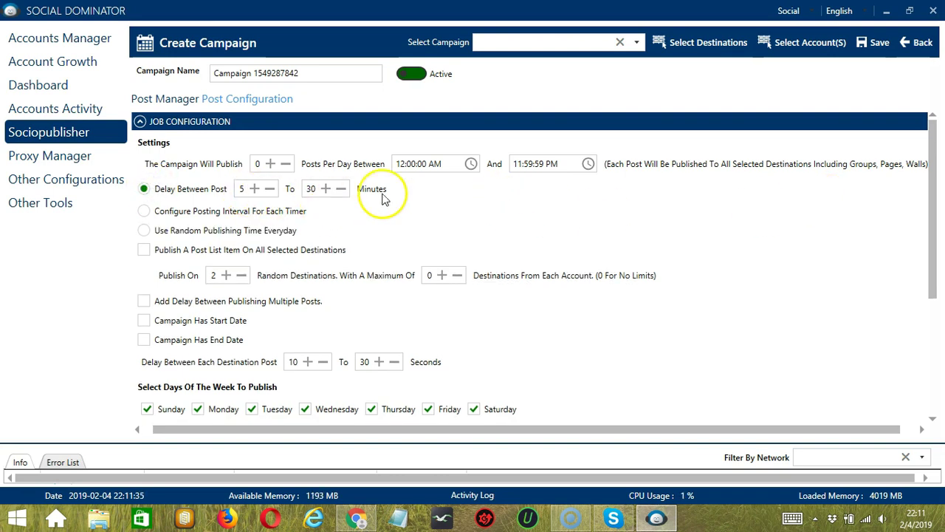
{"action": "left_click", "coordinate": [164, 212]}
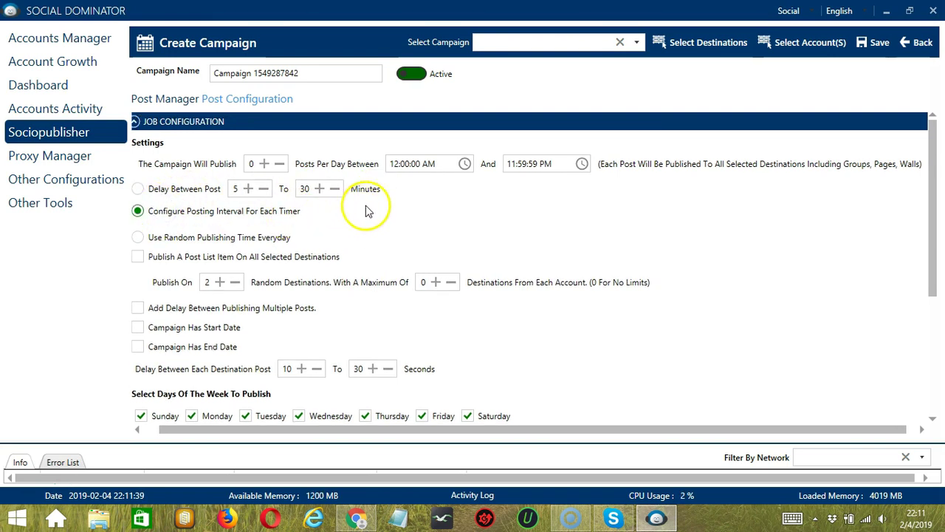
{"action": "left_click", "coordinate": [191, 239]}
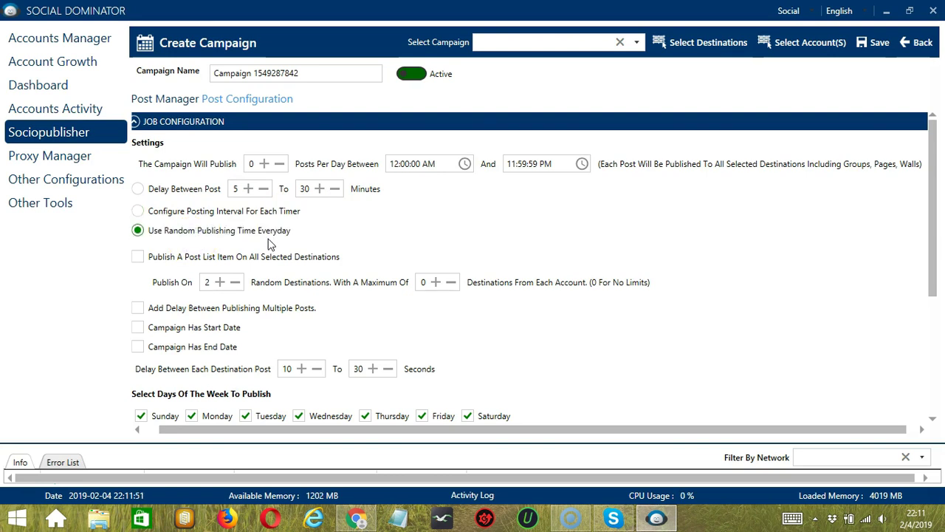
{"action": "left_click", "coordinate": [137, 257]}
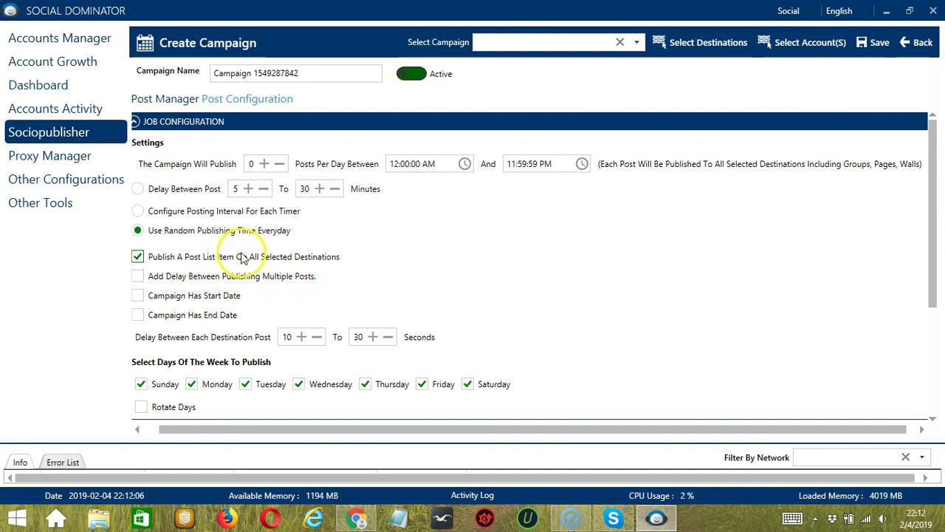
{"action": "left_click", "coordinate": [169, 275]}
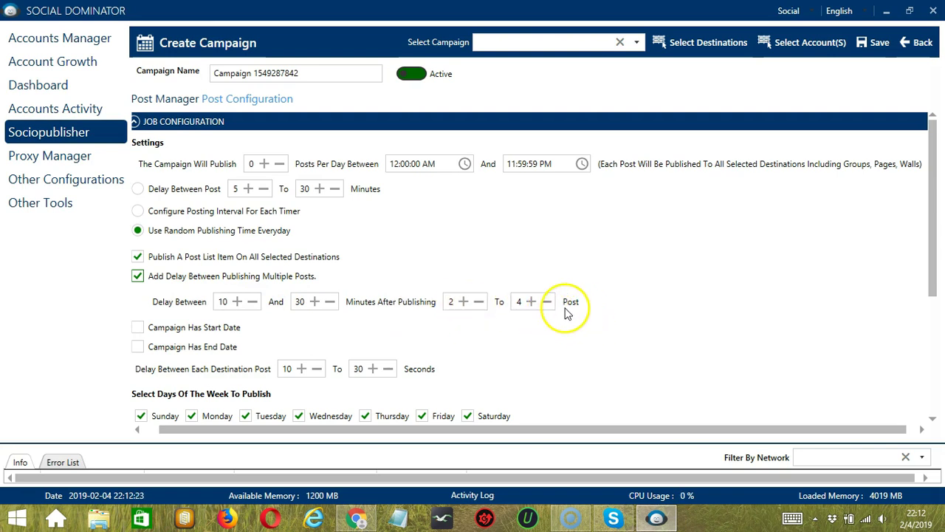
Step: Give the campaign a start date of February 5, 2019
{"action": "scroll", "coordinate": [567, 314], "scroll_direction": "down", "scroll_amount": 3}
{"action": "left_click", "coordinate": [137, 227]}
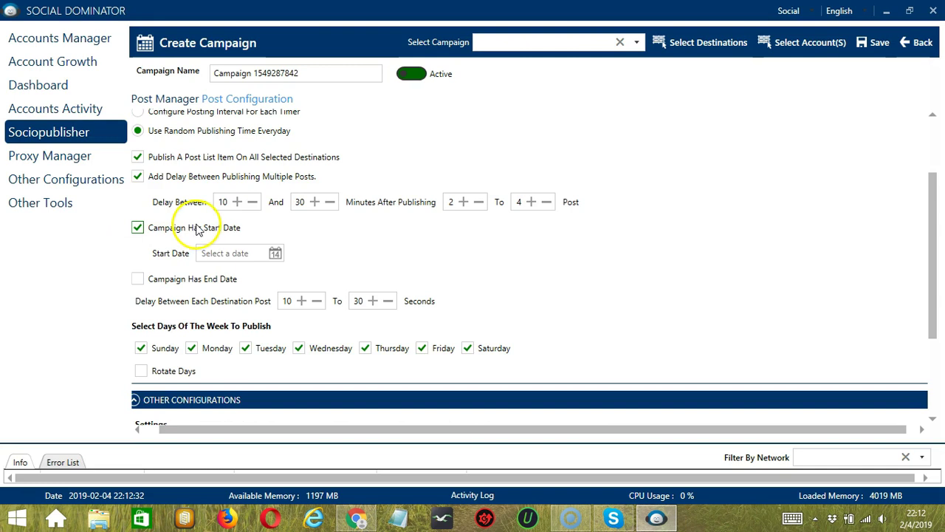
{"action": "left_click", "coordinate": [246, 252]}
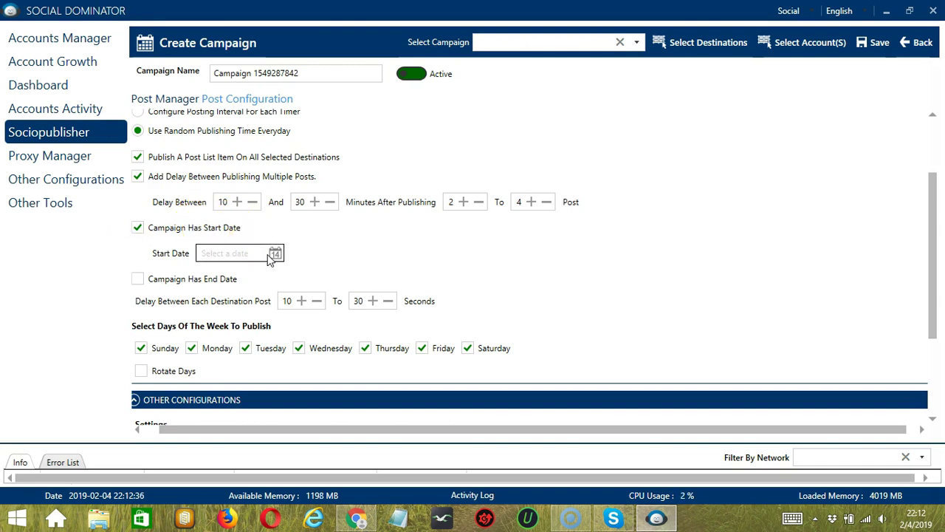
{"action": "left_click", "coordinate": [274, 253]}
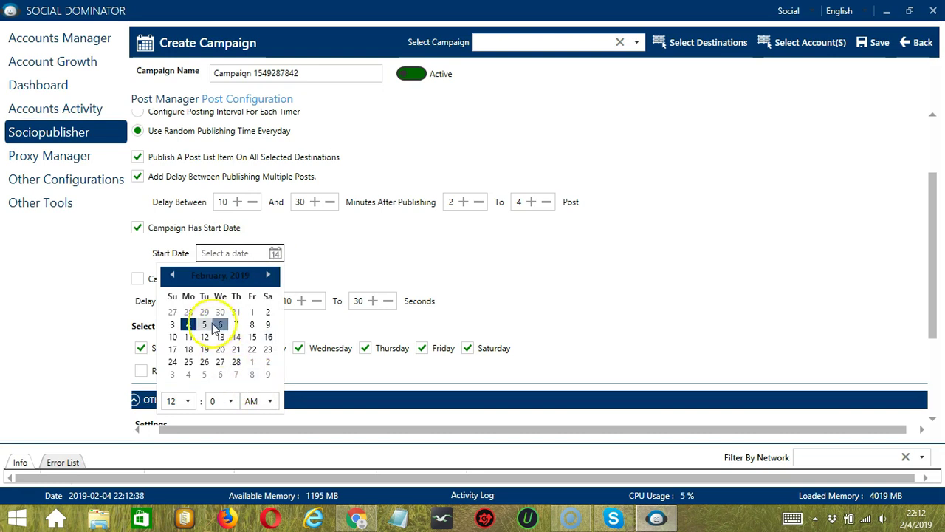
{"action": "left_click", "coordinate": [204, 325]}
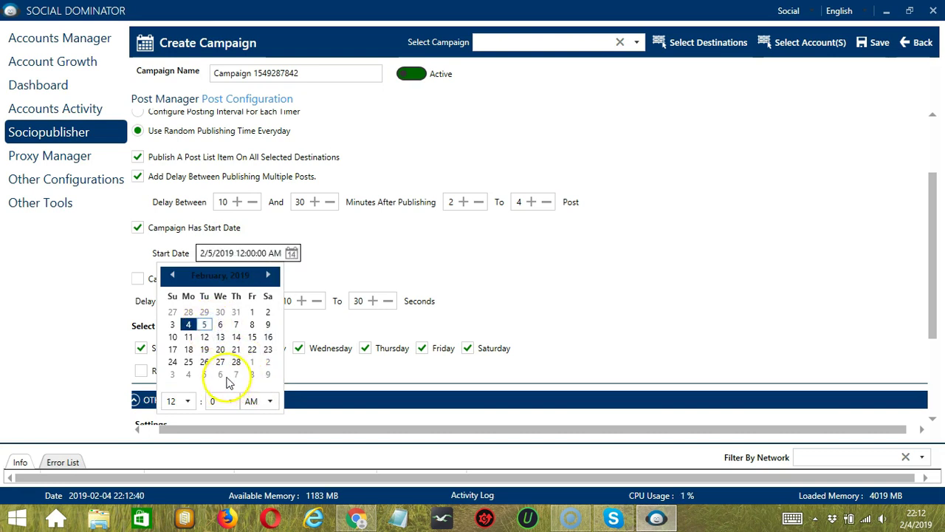
{"action": "left_click", "coordinate": [348, 252]}
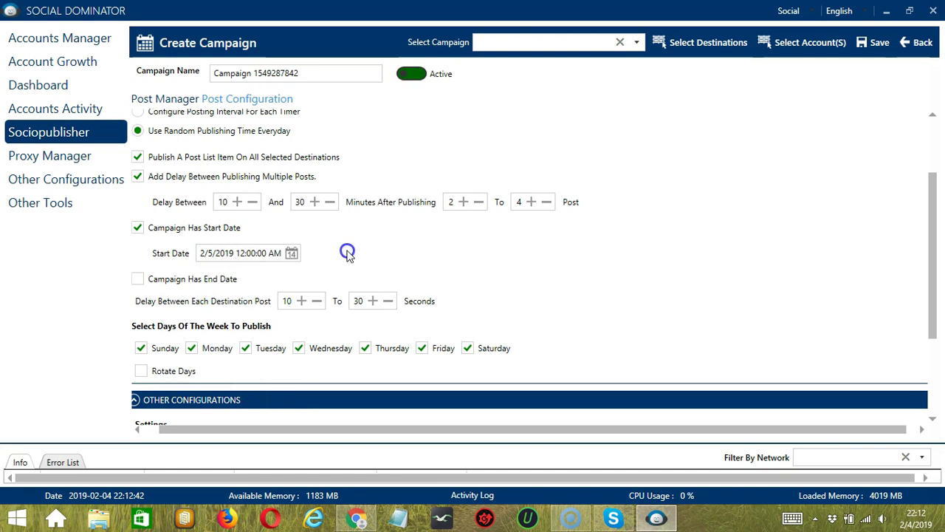
Step: Set the end date to February 7, 2019 and exclude Tuesday from the publishing days
{"action": "left_click", "coordinate": [138, 280]}
{"action": "left_click", "coordinate": [217, 303]}
{"action": "left_click", "coordinate": [272, 306]}
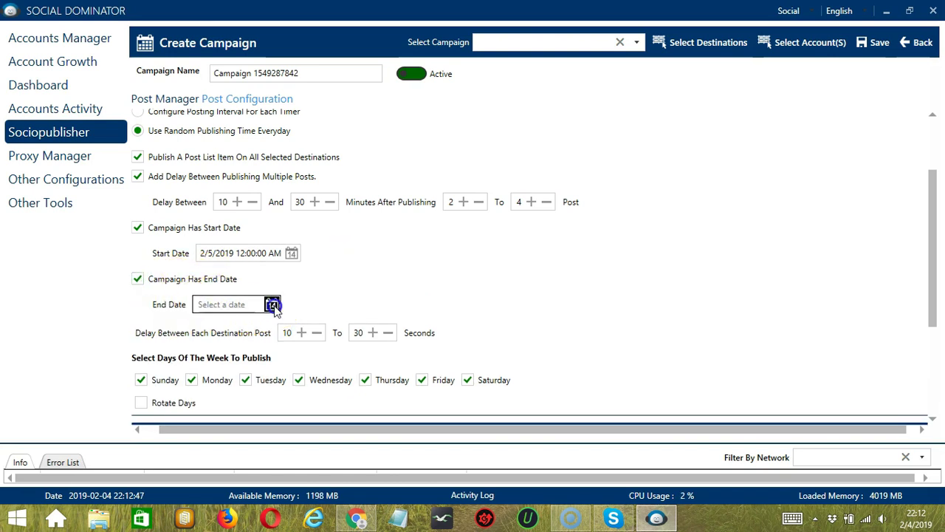
{"action": "left_click", "coordinate": [232, 377]}
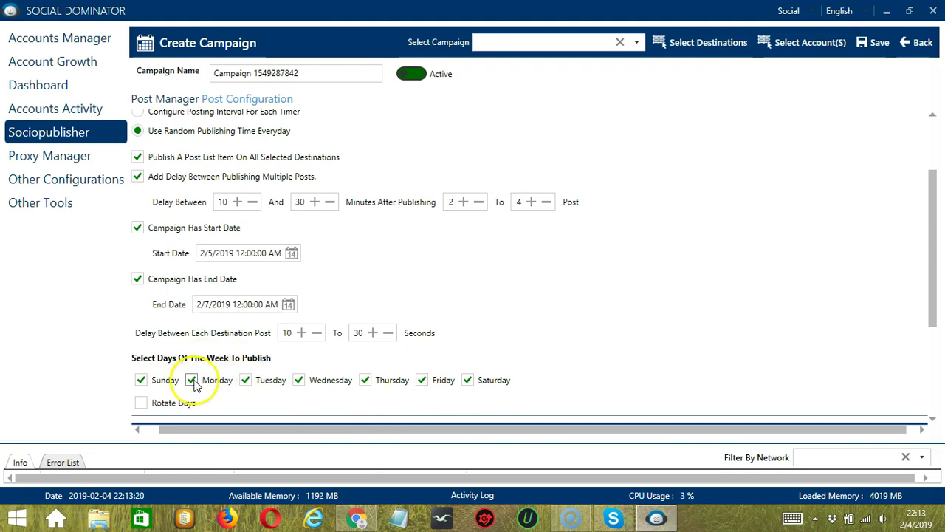
{"action": "left_click", "coordinate": [246, 381]}
Step: Turn on Rotate Days and add a custom signature to the posts
{"action": "scroll", "coordinate": [288, 385], "scroll_direction": "down", "scroll_amount": 3}
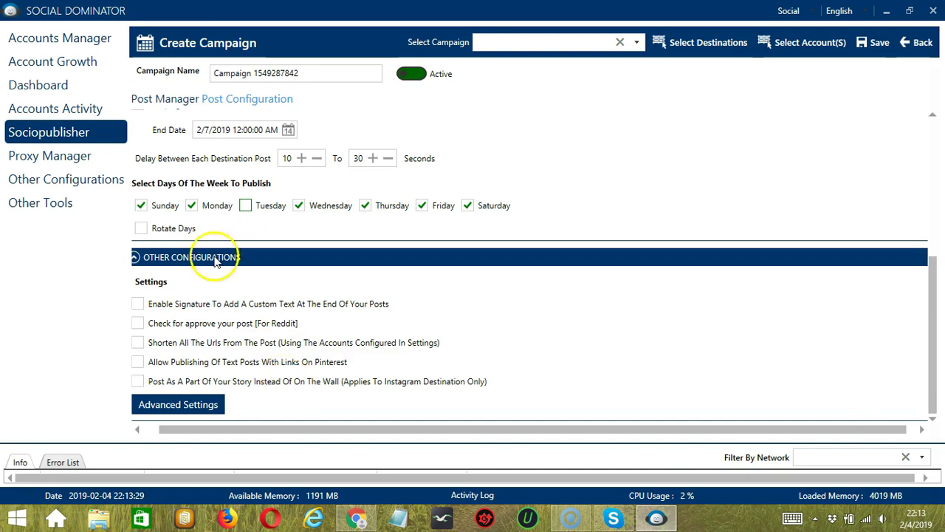
{"action": "left_click", "coordinate": [159, 229]}
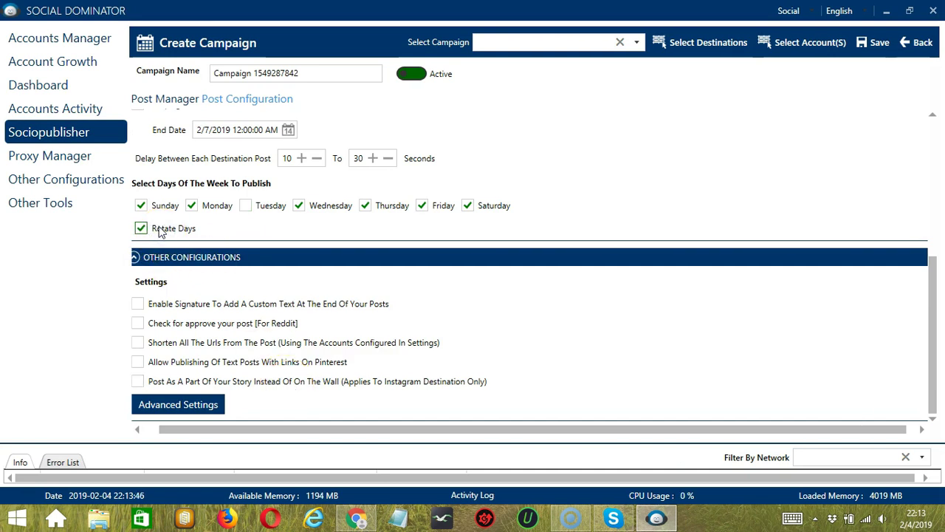
{"action": "scroll", "coordinate": [270, 274], "scroll_direction": "left", "scroll_amount": 1}
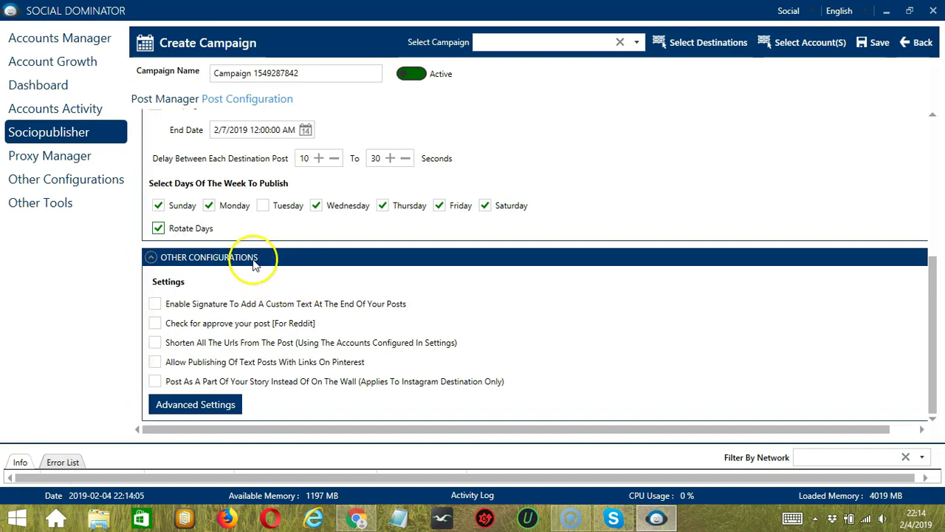
{"action": "left_click", "coordinate": [155, 303]}
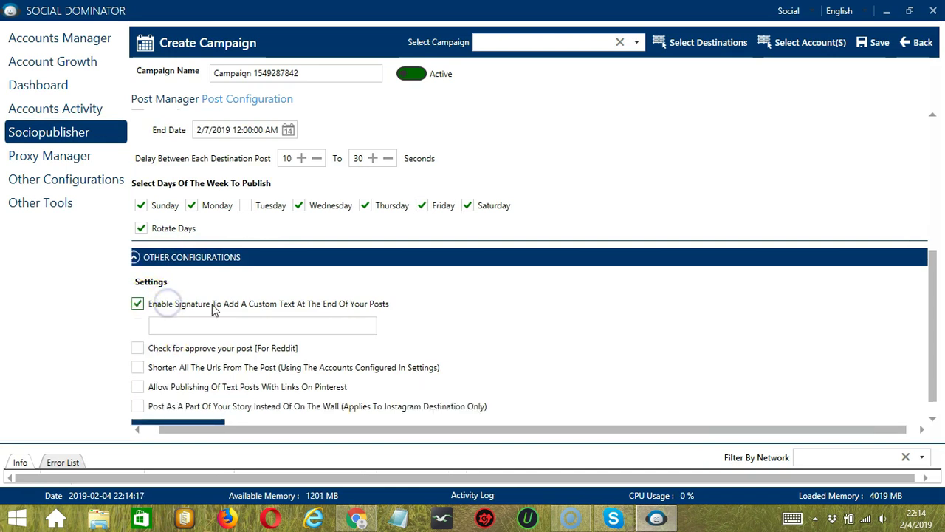
{"action": "scroll", "coordinate": [221, 318], "scroll_direction": "down", "scroll_amount": 1}
{"action": "left_click", "coordinate": [369, 302]}
Step: Enable Reddit approval checks, URL shortening, Pinterest link posts and Instagram story posting, then open Advanced Settings
{"action": "left_click", "coordinate": [186, 327]}
{"action": "left_click", "coordinate": [187, 327]}
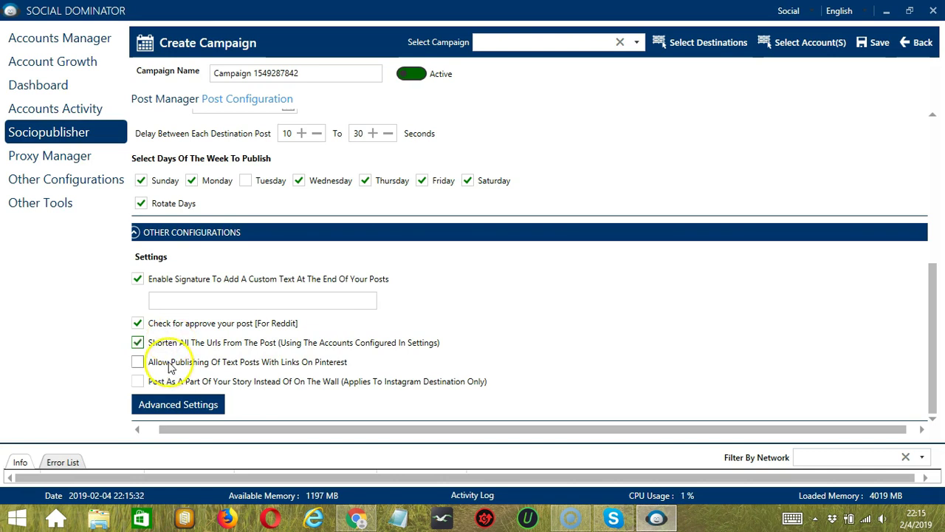
{"action": "left_click", "coordinate": [169, 367]}
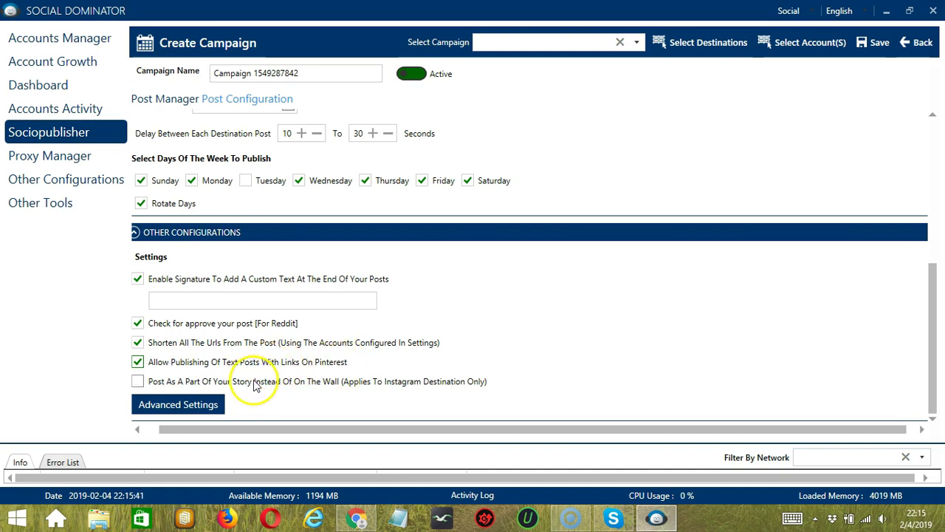
{"action": "left_click", "coordinate": [281, 384]}
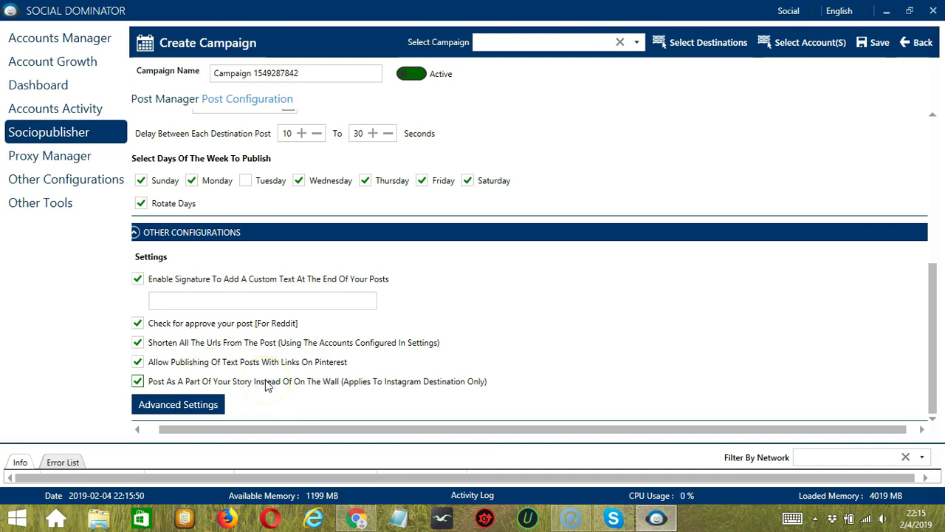
{"action": "left_click", "coordinate": [293, 388]}
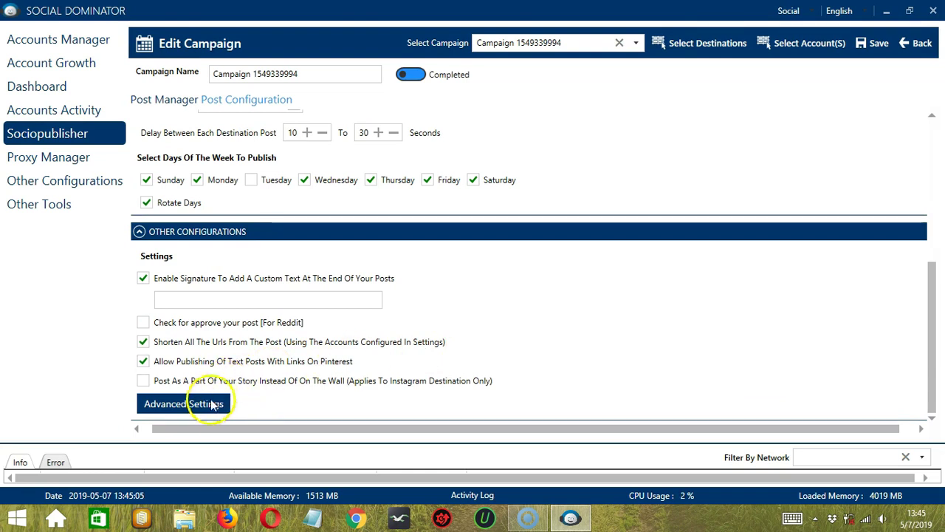
{"action": "left_click", "coordinate": [212, 404]}
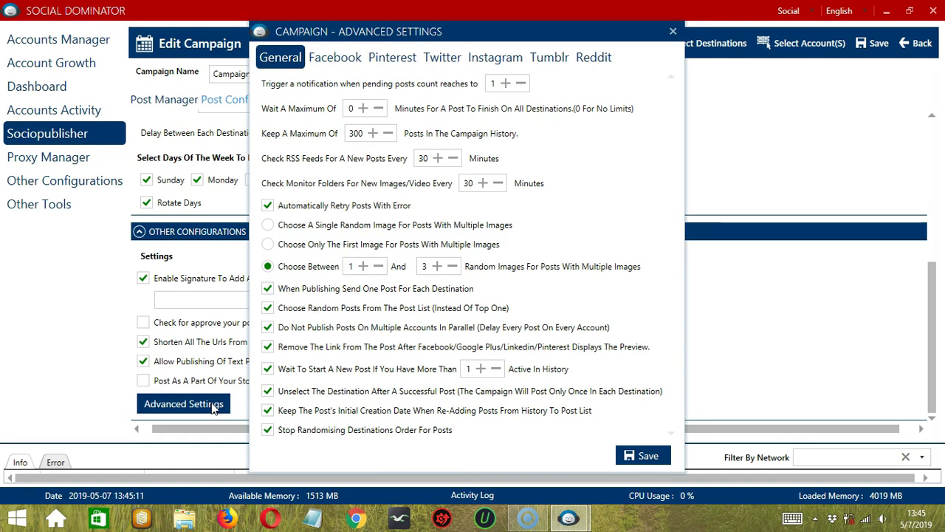
Step: On the Reddit tab, mark all posts as NSFW and as original content
{"action": "left_click", "coordinate": [593, 58]}
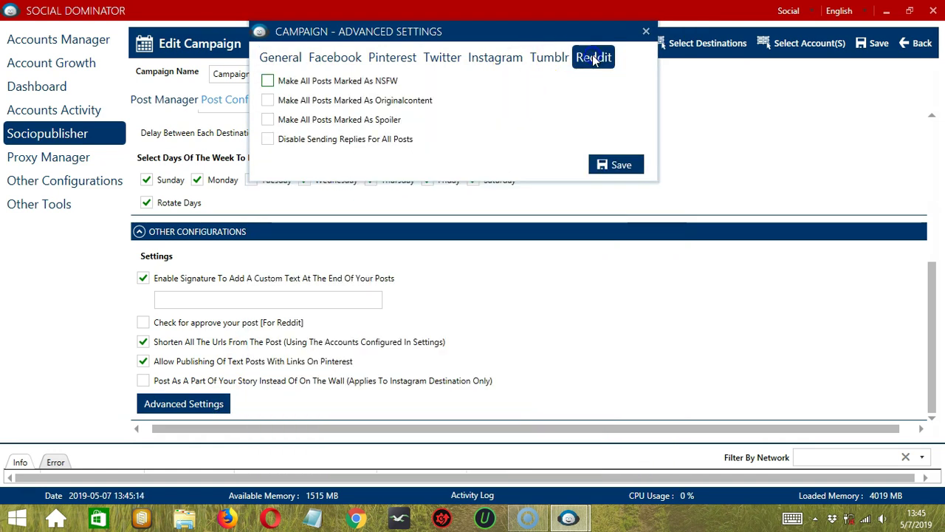
{"action": "left_click", "coordinate": [268, 80]}
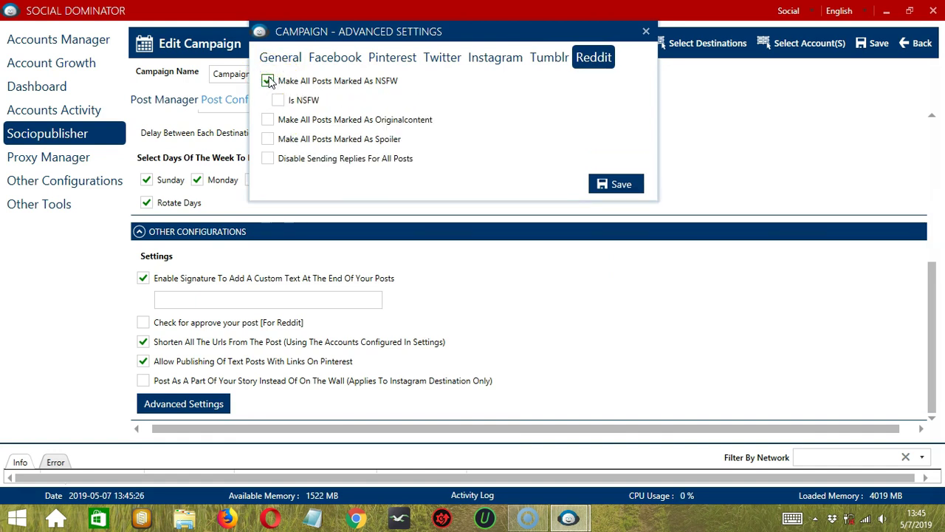
{"action": "left_click", "coordinate": [279, 102]}
{"action": "left_click", "coordinate": [268, 122]}
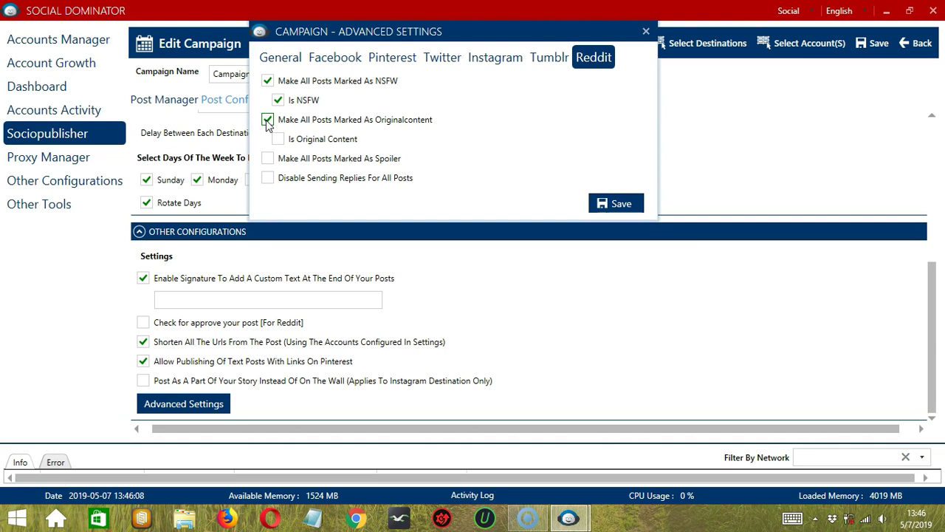
{"action": "left_click", "coordinate": [279, 140]}
Step: Mark all Reddit posts as spoilers, disable sending replies, and save the advanced settings
{"action": "left_click", "coordinate": [267, 158]}
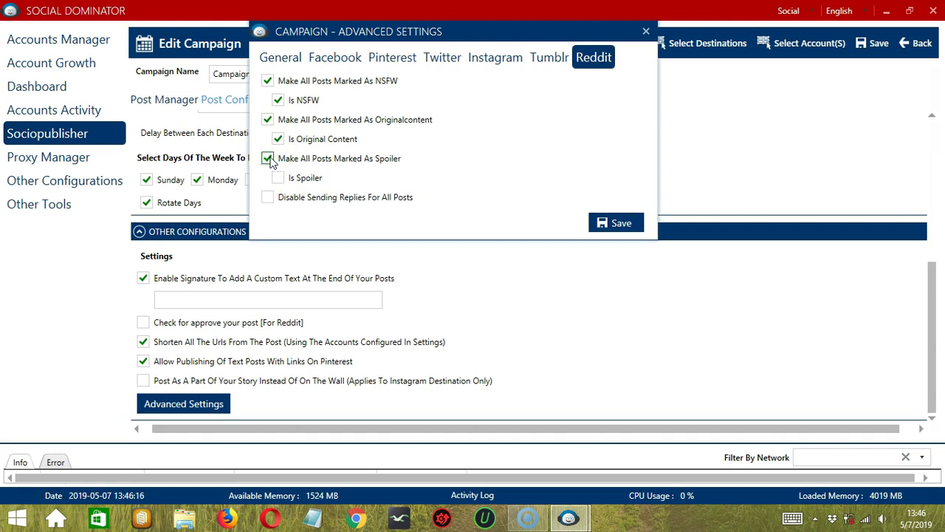
{"action": "left_click", "coordinate": [286, 167]}
{"action": "left_click", "coordinate": [278, 178]}
{"action": "left_click", "coordinate": [267, 197]}
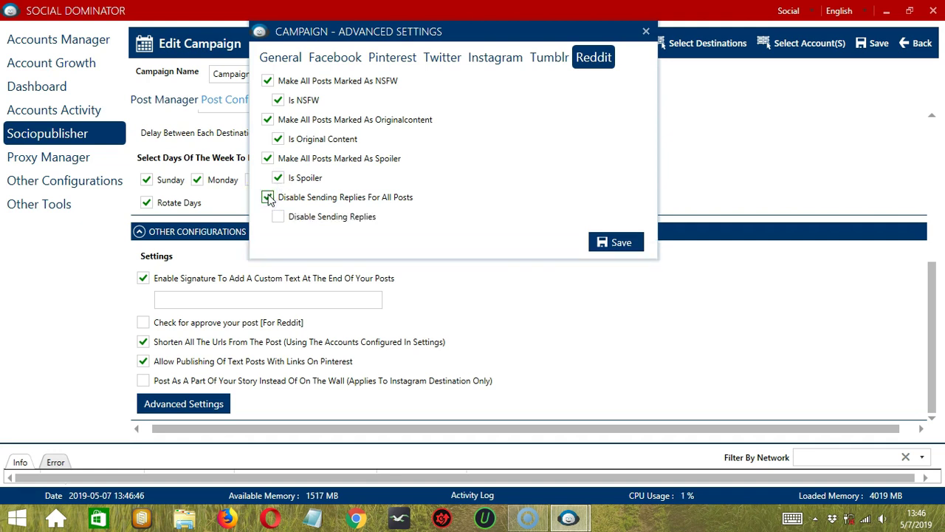
{"action": "left_click", "coordinate": [278, 216]}
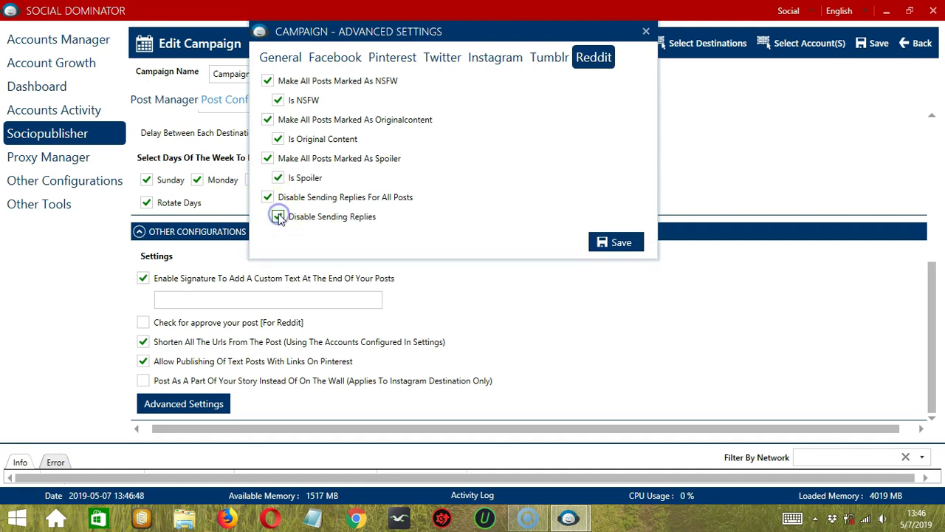
{"action": "left_click", "coordinate": [334, 226]}
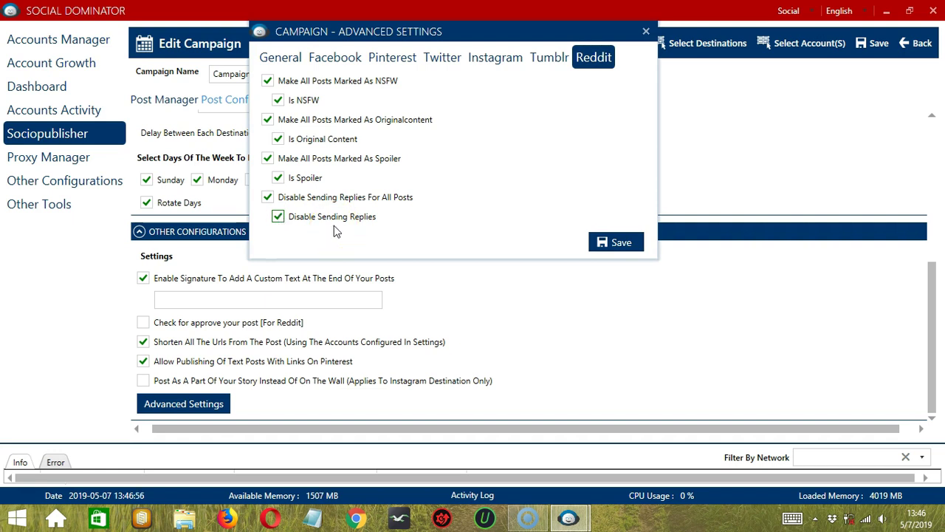
{"action": "left_click", "coordinate": [616, 242]}
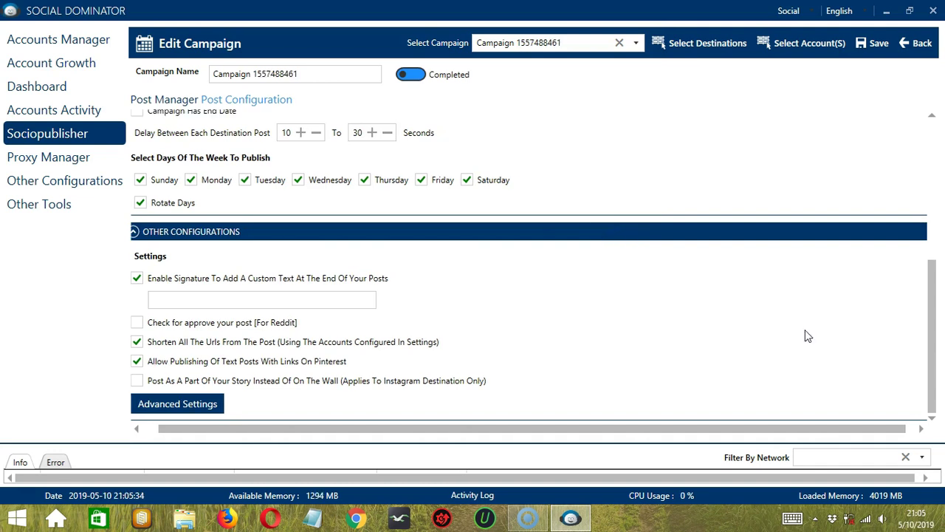
Step: Add the third saved destination from the campaign's destination list
{"action": "left_click", "coordinate": [711, 45]}
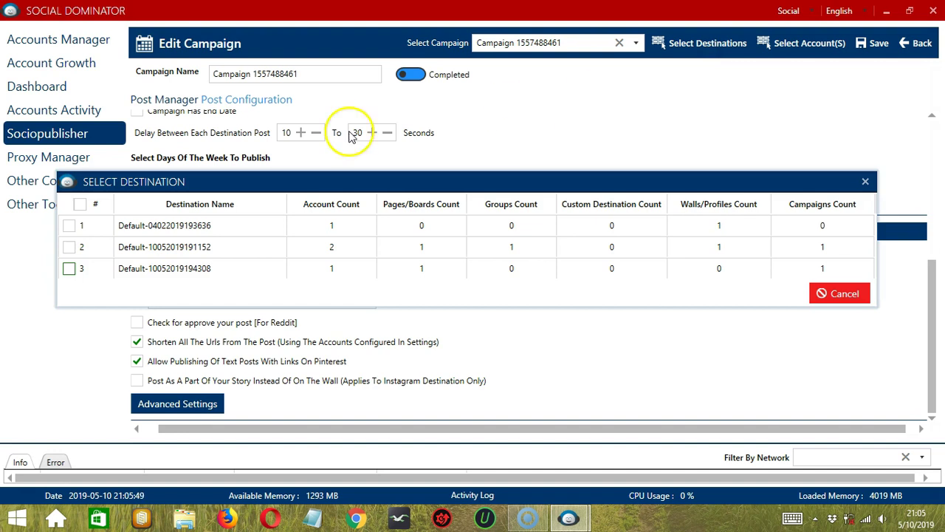
{"action": "left_click", "coordinate": [68, 269]}
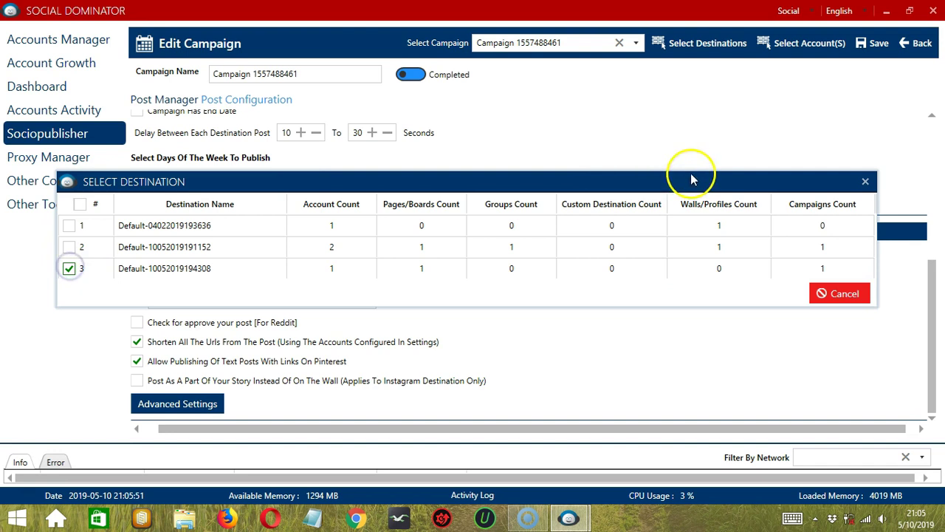
{"action": "left_click", "coordinate": [865, 182]}
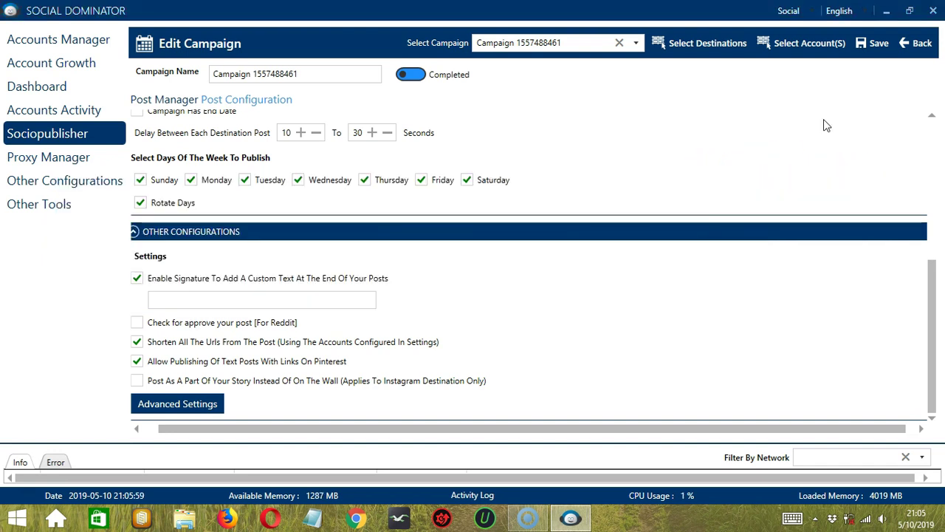
Step: Save a new destination posting to the Reddit account's marketing group (1/10) and its profile wall
{"action": "left_click", "coordinate": [803, 46]}
{"action": "left_click", "coordinate": [87, 359]}
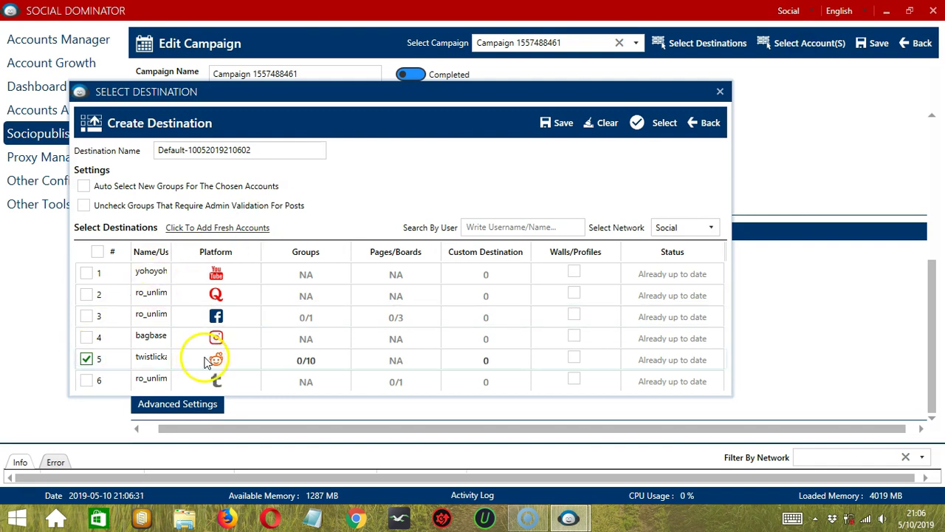
{"action": "left_click", "coordinate": [312, 362]}
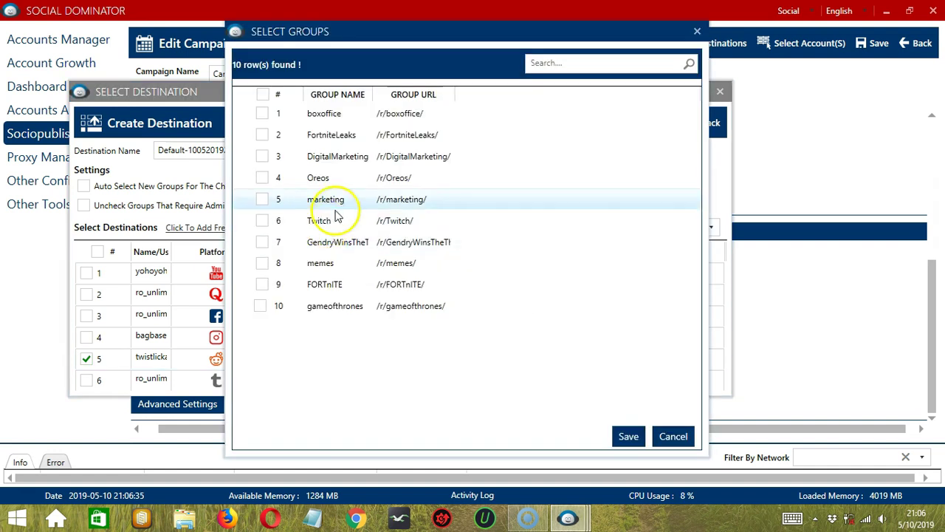
{"action": "left_click", "coordinate": [263, 200]}
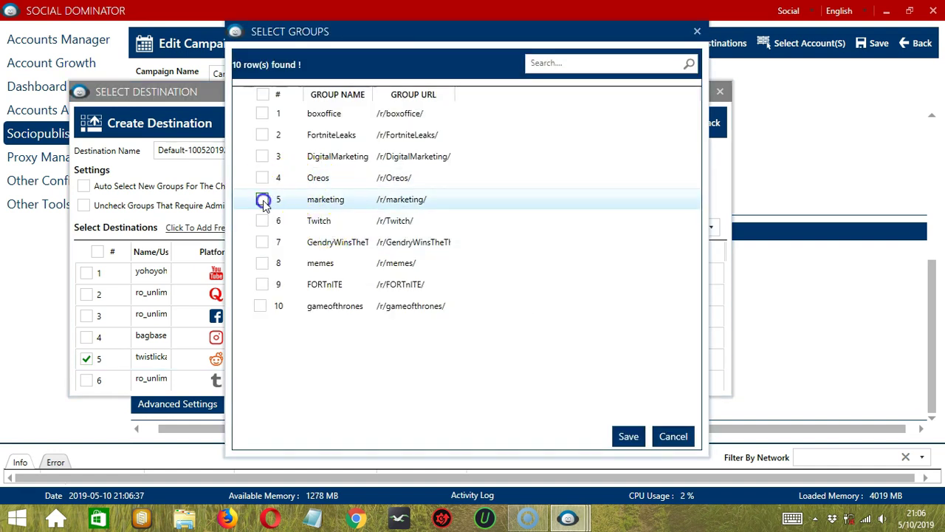
{"action": "left_click", "coordinate": [619, 436]}
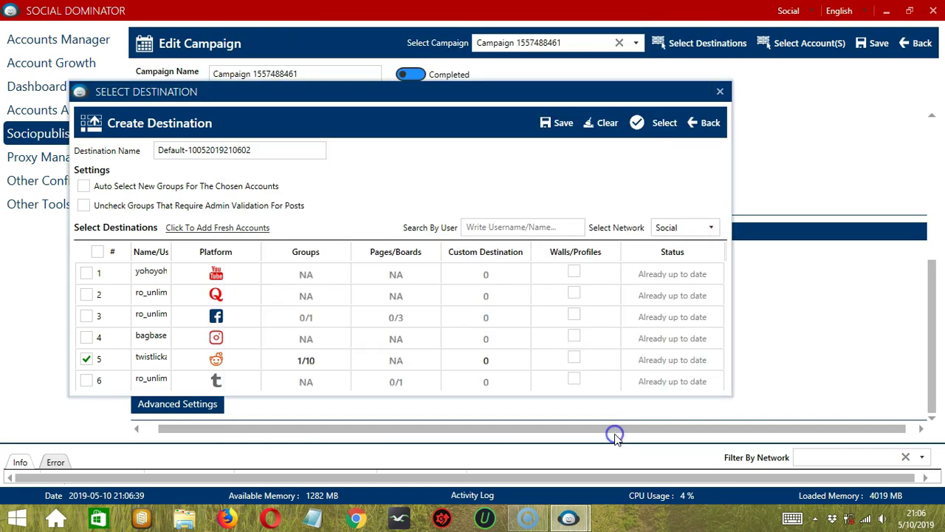
{"action": "left_click", "coordinate": [574, 358]}
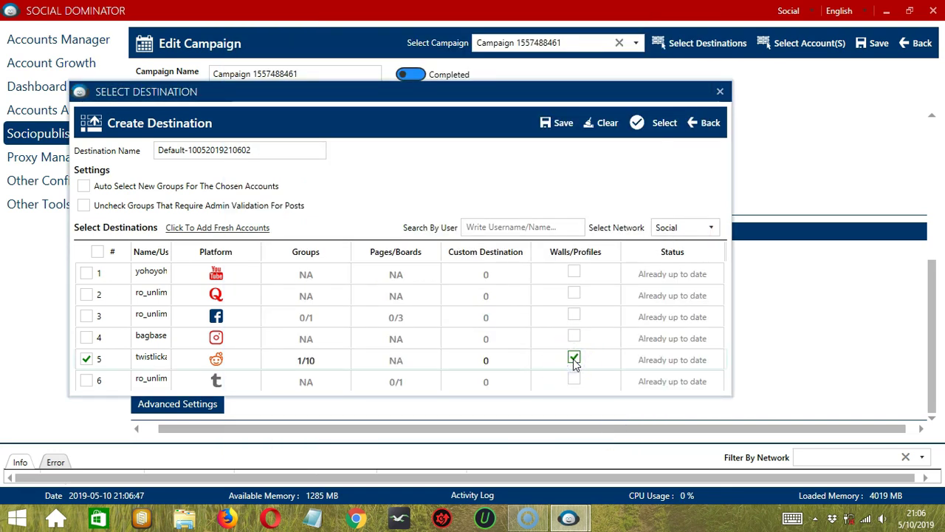
{"action": "left_click", "coordinate": [561, 131]}
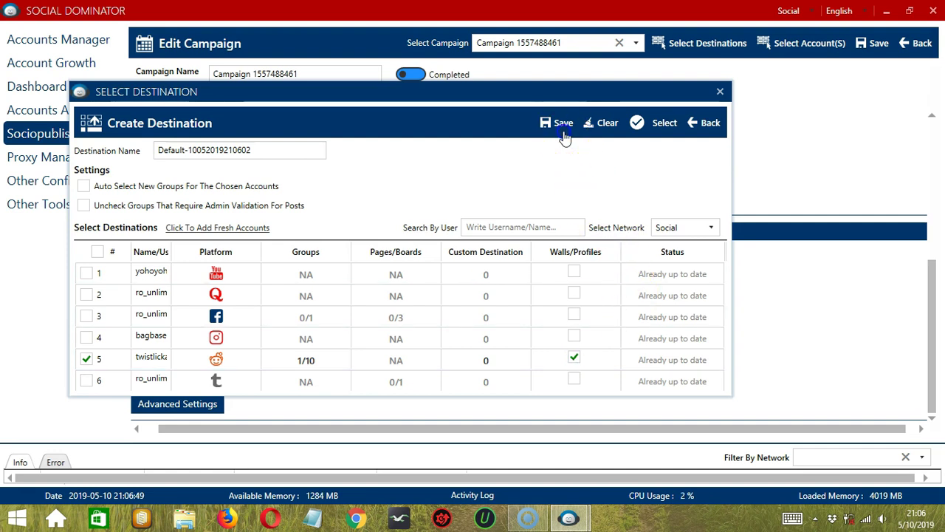
{"action": "left_click", "coordinate": [876, 46]}
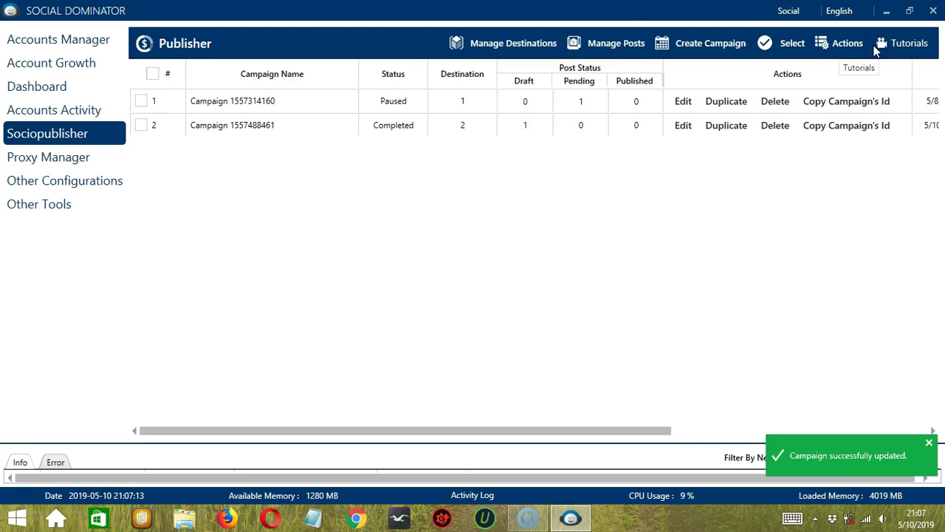